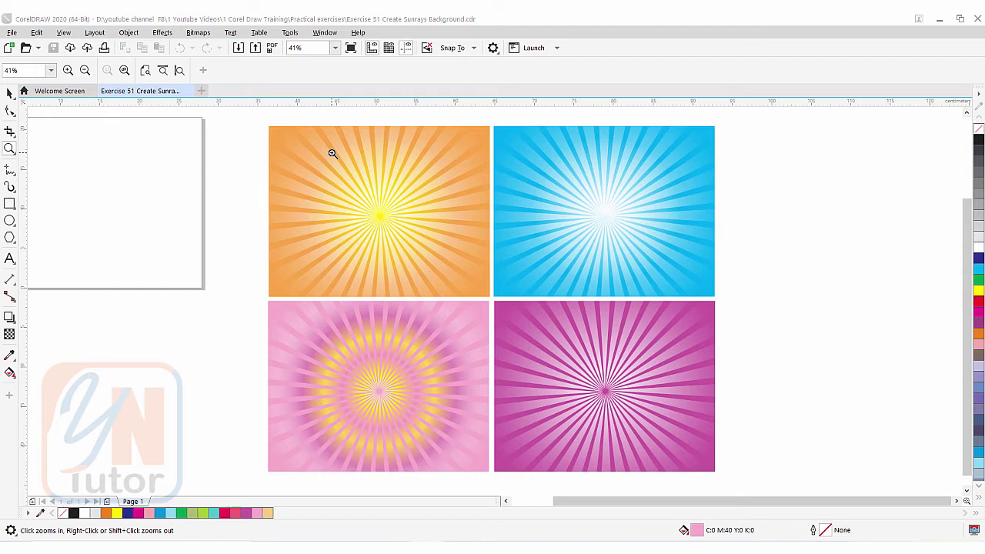
Step: Zoom in slightly on the four sample sunray backgrounds beside the blank page
left_click(332, 154)
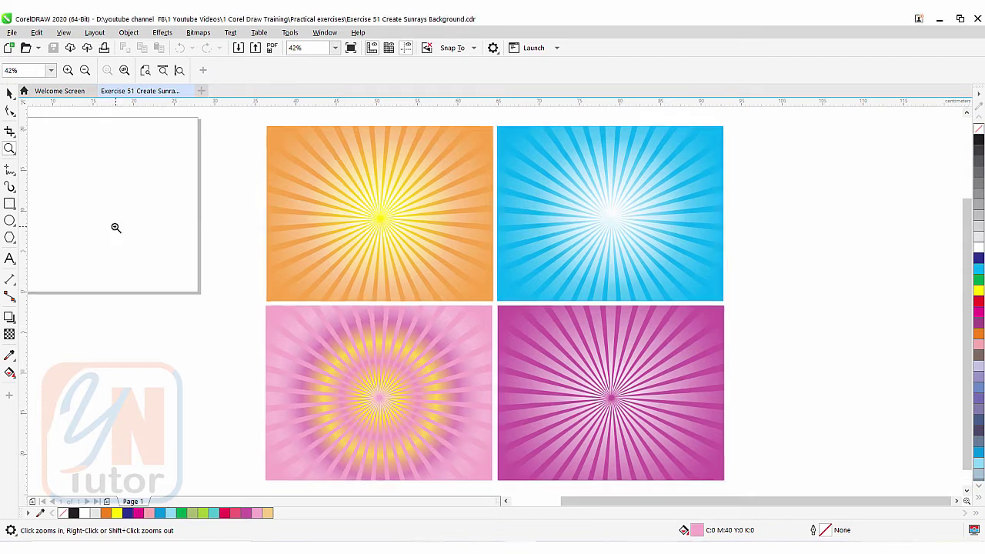
Step: Fit the page height, then fill a page-sized rectangle with an elliptical pink-to-white fountain fill
left_click(180, 71)
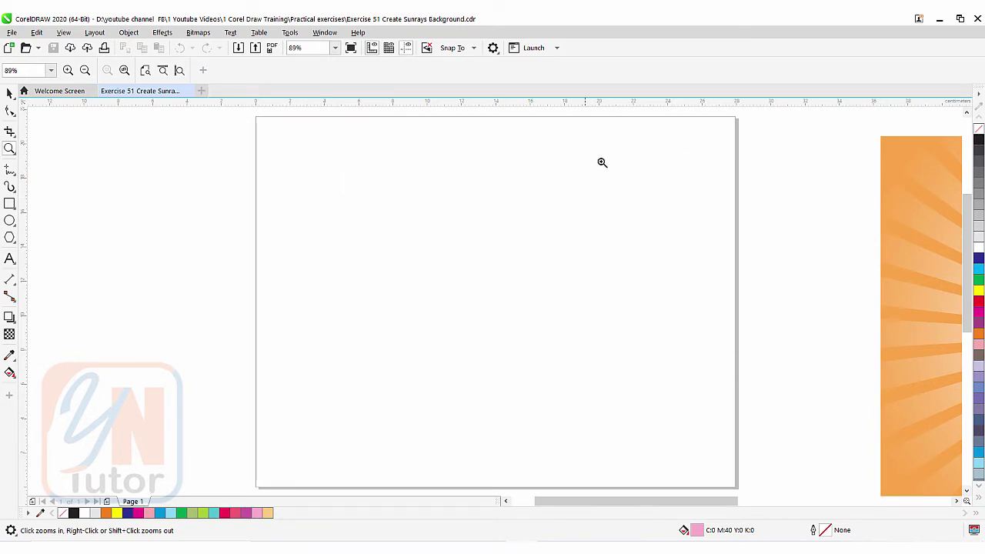
double_click(9, 204)
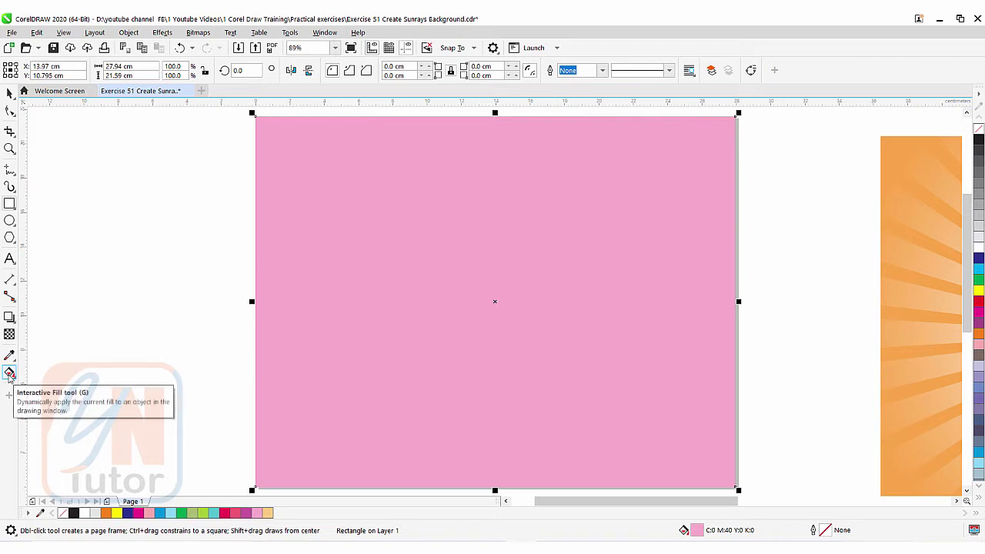
left_click(9, 372)
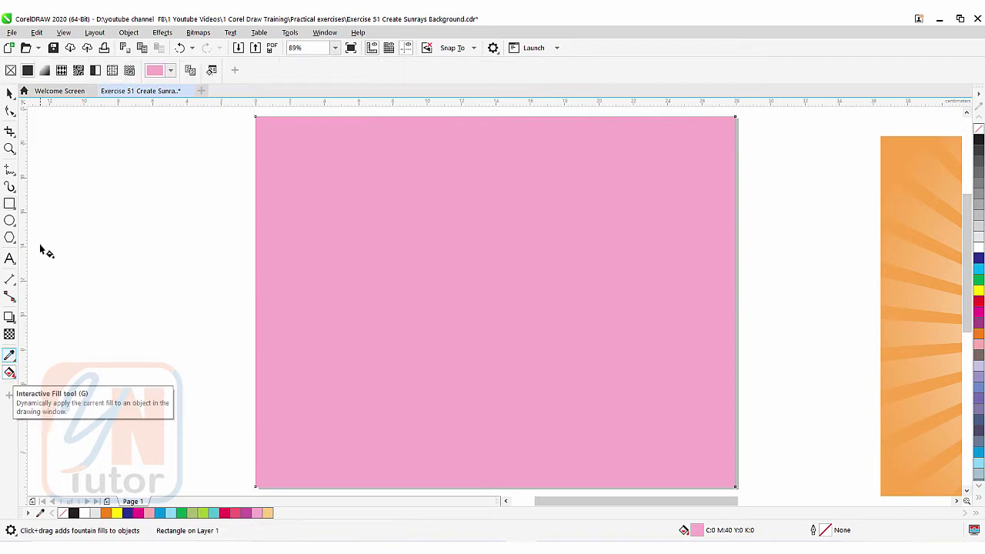
left_click(44, 72)
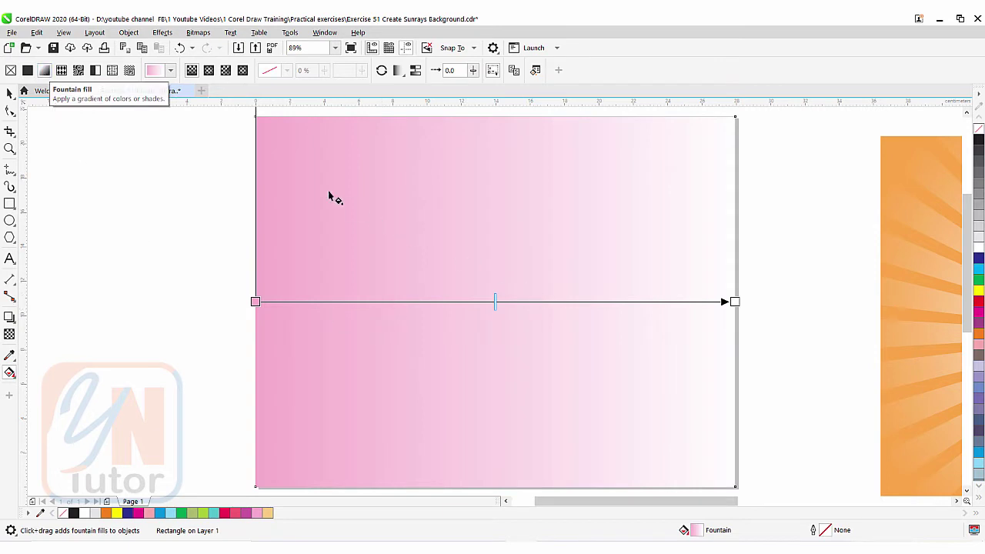
left_click(209, 70)
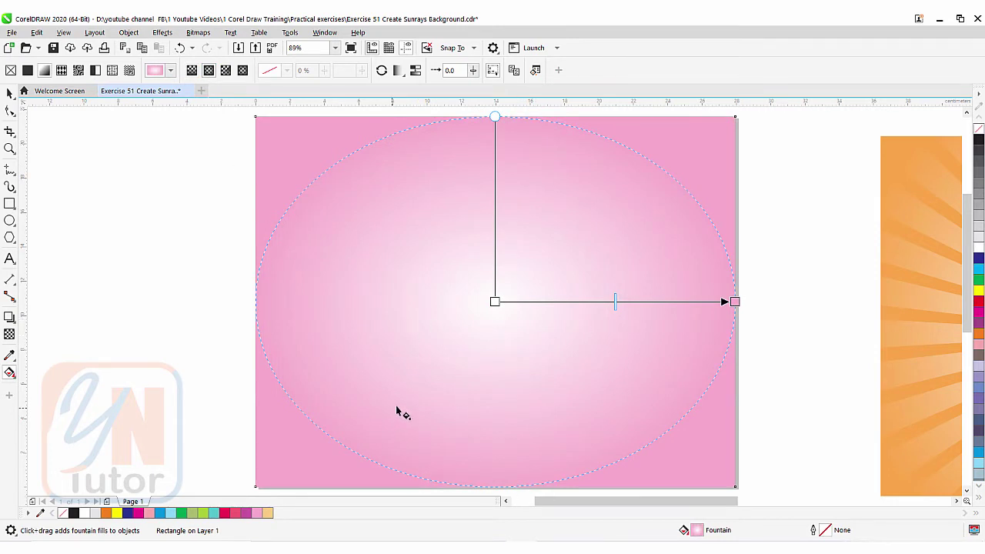
scroll(361, 400, "left", 2)
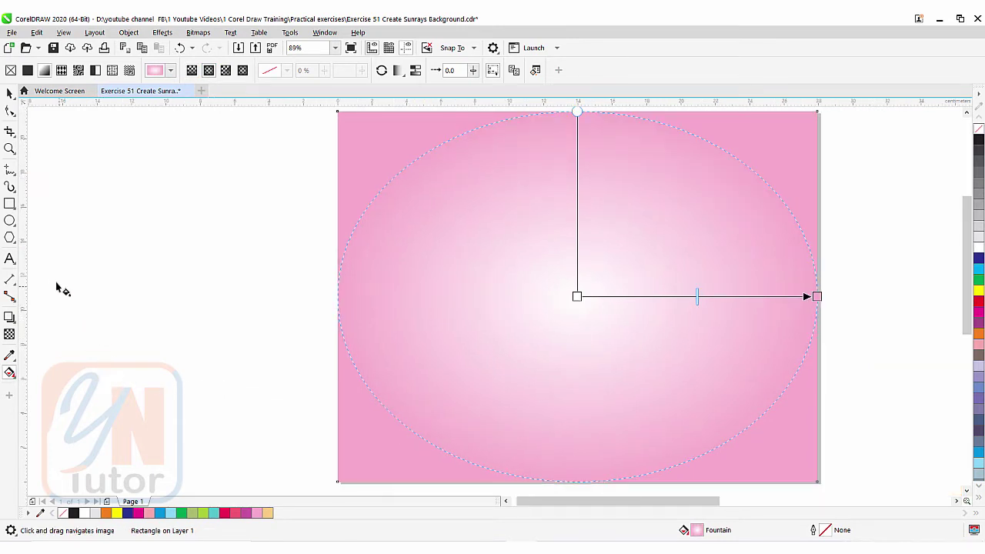
Step: Draw a polygon beside the page, reduce it to 3 sides, and flip it upside down
left_click(9, 238)
left_click_drag(151, 267, 226, 345)
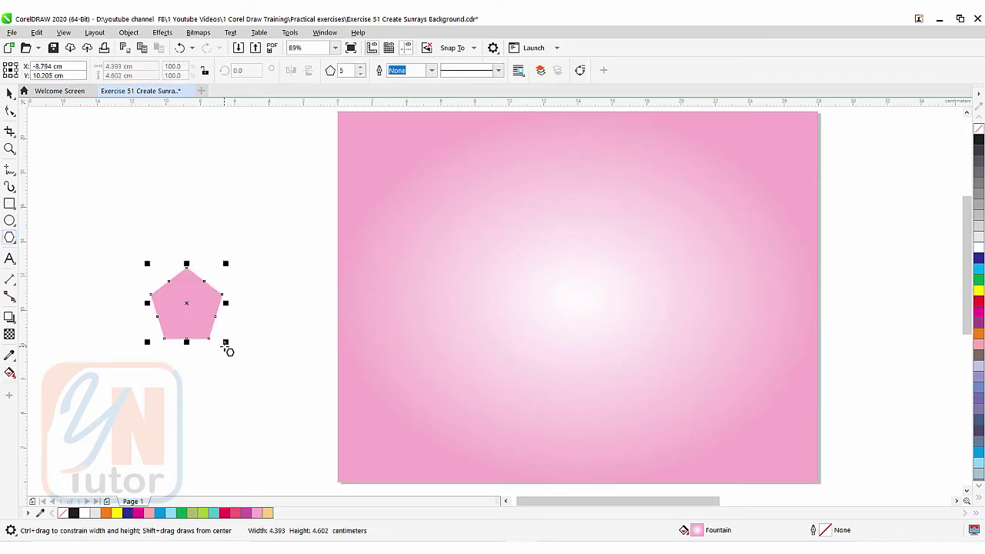
left_click(361, 75)
left_click(361, 74)
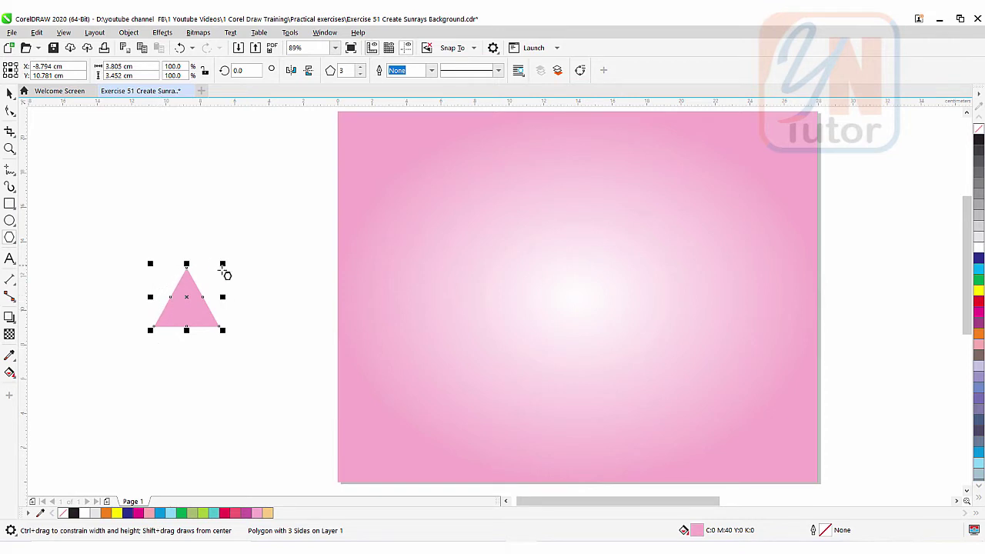
left_click(309, 70)
Step: Reshape the triangle into a tall, thin spike and scale it down proportionally
left_click_drag(222, 298, 158, 273)
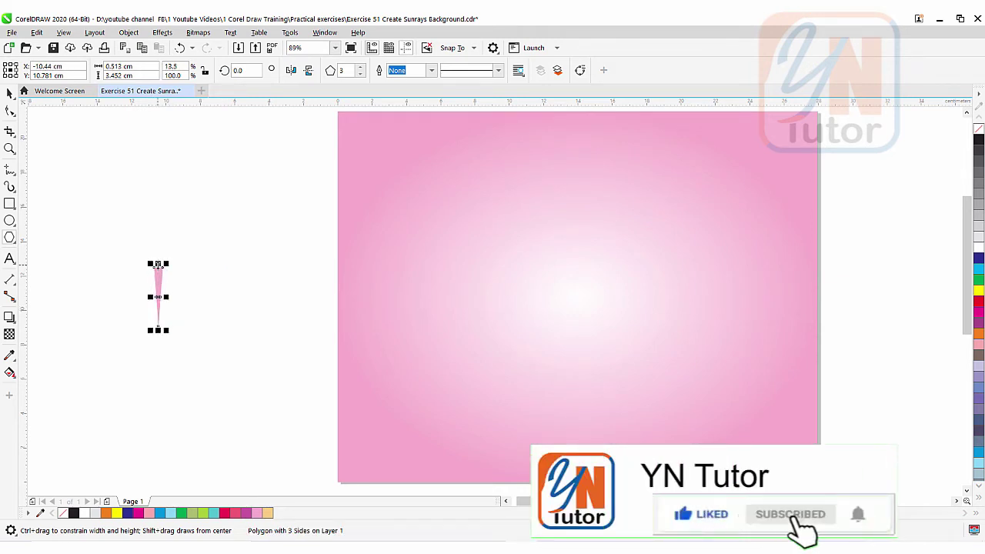
left_click_drag(177, 132, 177, 132)
left_click_drag(167, 229, 181, 229)
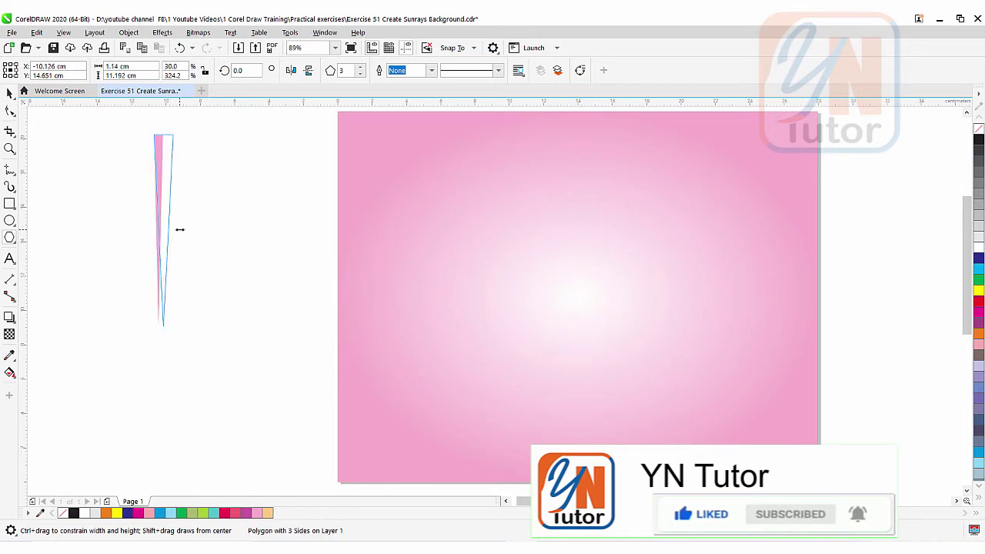
scroll(176, 264, "down", 2)
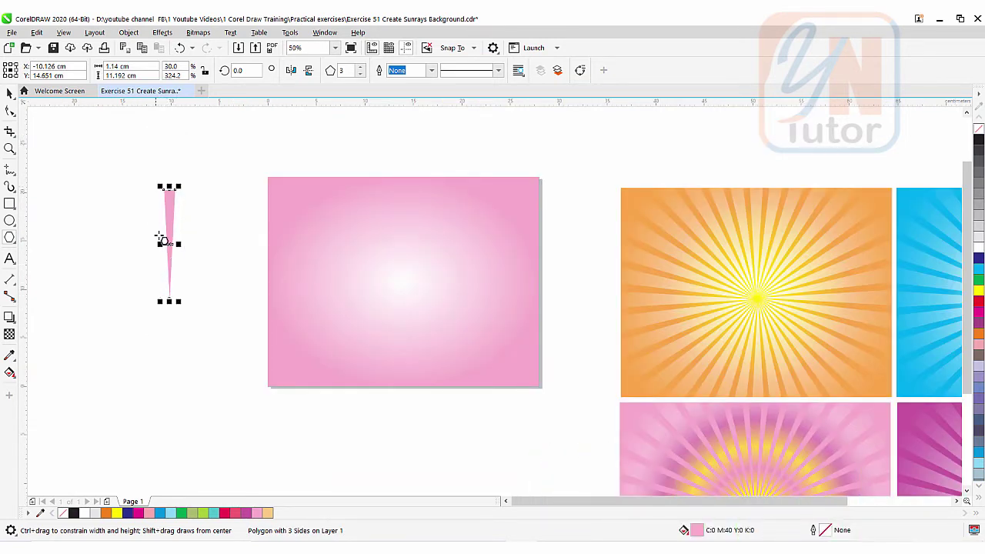
left_click_drag(159, 187, 143, 206)
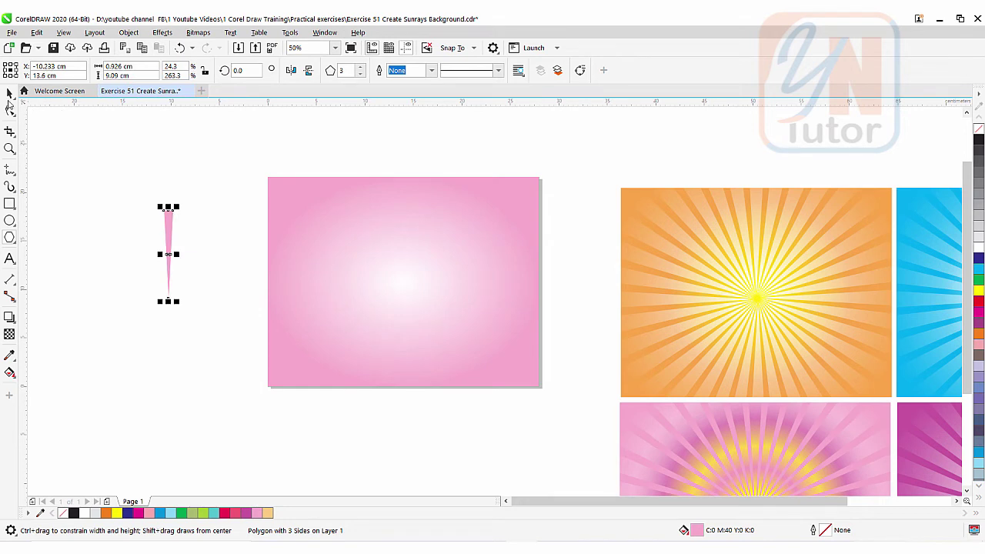
Step: Move the spike into the pink rectangle's upper middle and fill it yellow
left_click(9, 93)
left_click_drag(186, 267, 427, 253)
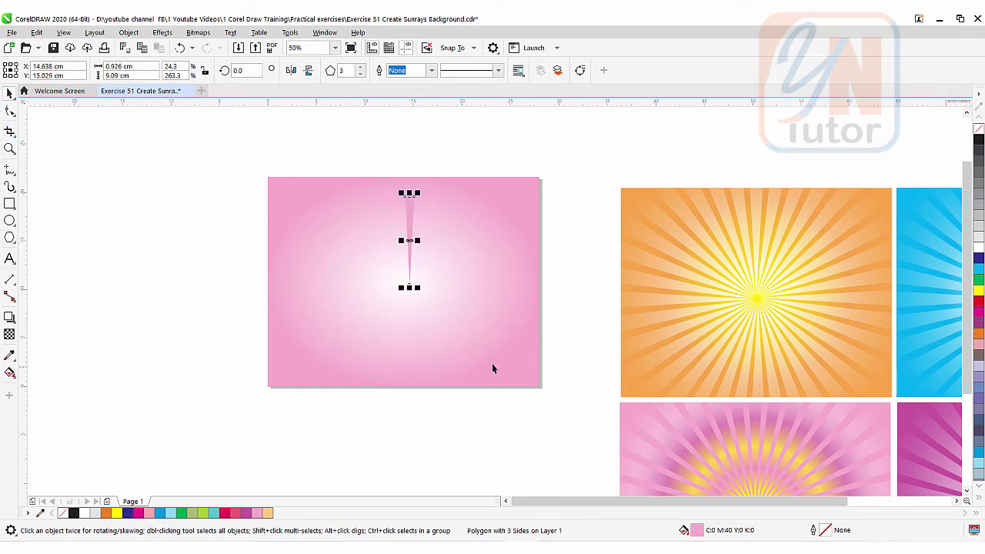
left_click(979, 291)
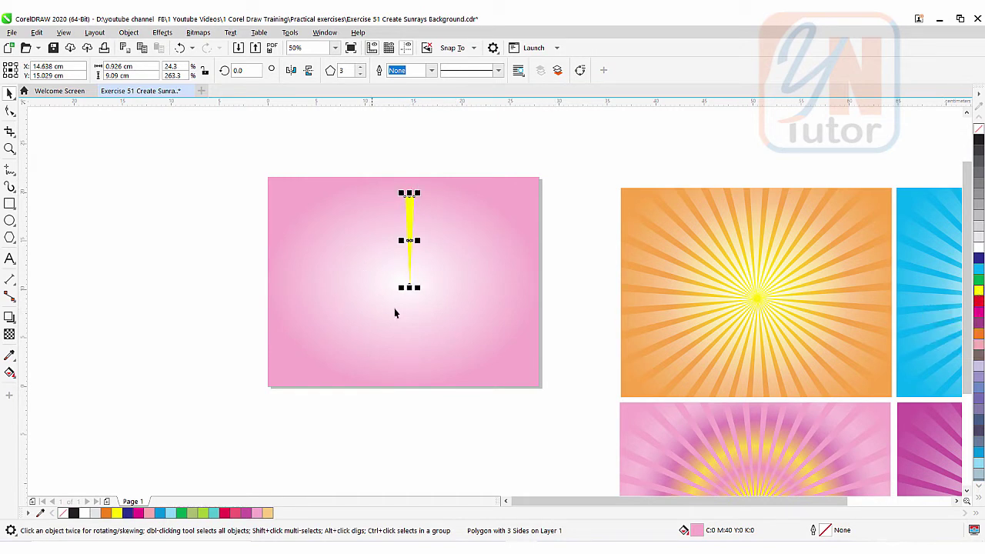
key("z")
key("shift+F4")
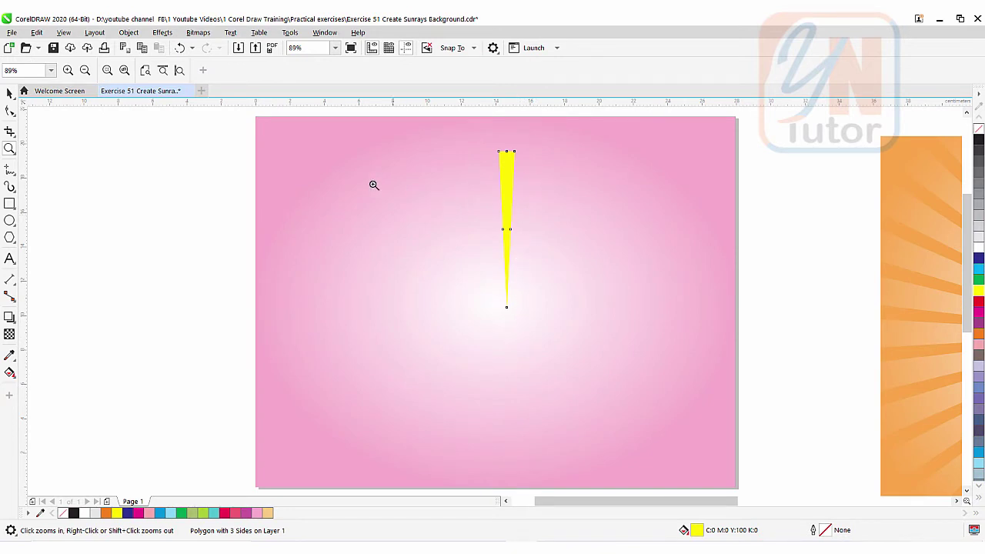
left_click(8, 93)
left_click(506, 229)
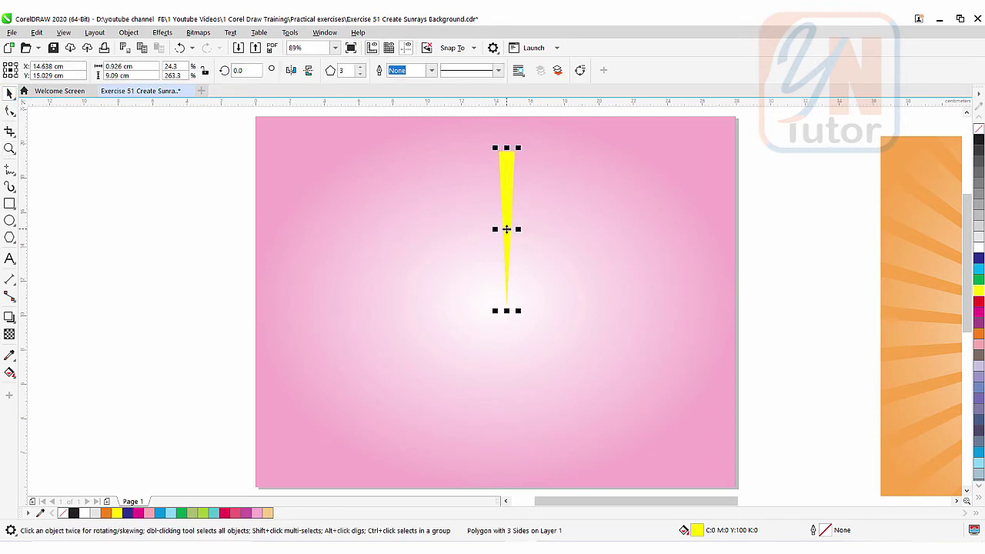
left_click(507, 229)
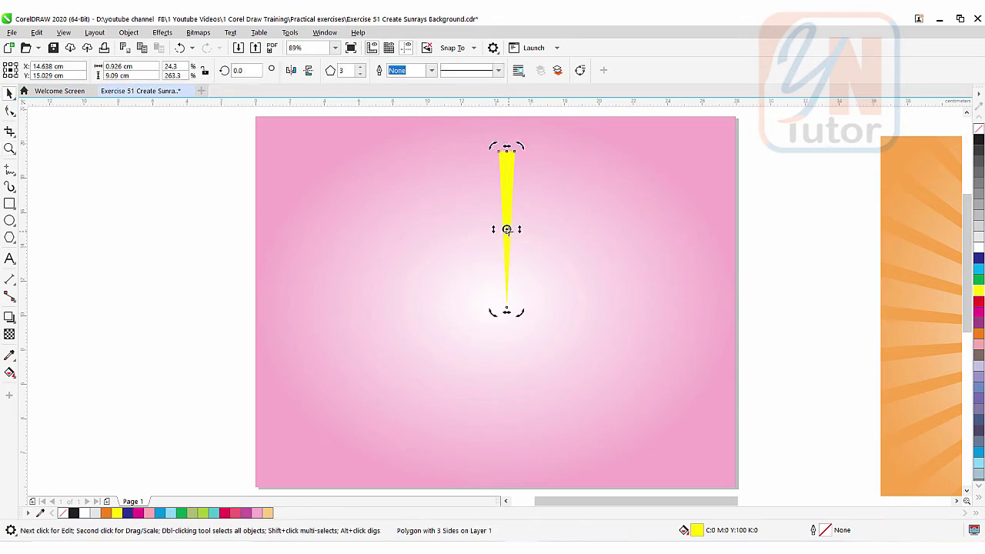
mouse_move(507, 228)
left_mouse_down()
mouse_move(506, 325)
mouse_move(505, 310)
left_mouse_up()
left_click_drag(492, 146, 464, 182)
right_click(464, 182)
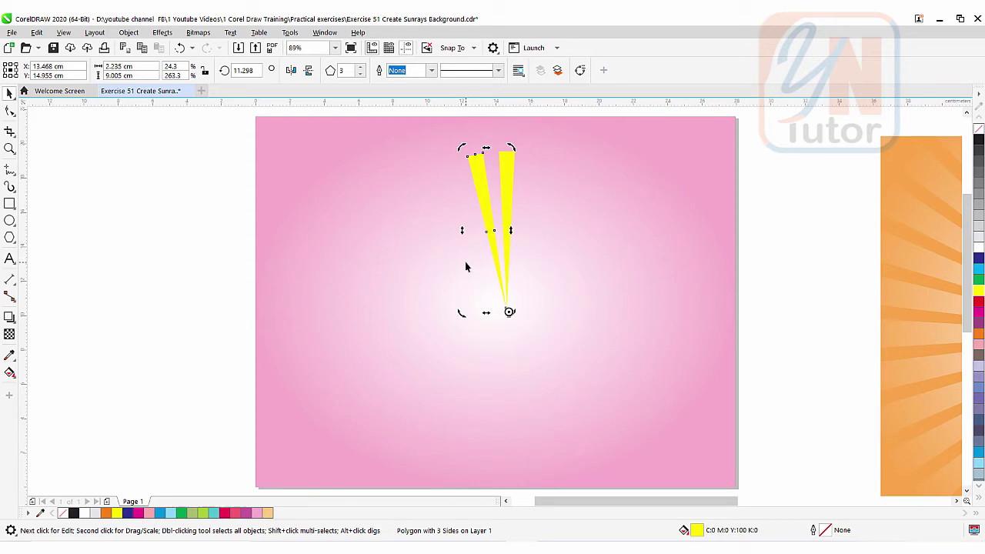
key("ctrl+r")
key("ctrl+r")
key("ctrl+r")
key("ctrl+r")
key("ctrl+r")
key("ctrl+r")
key("ctrl+r")
key("ctrl+r")
key("ctrl+r")
key("ctrl+r")
key("ctrl+r")
key("ctrl+r")
key("ctrl+r")
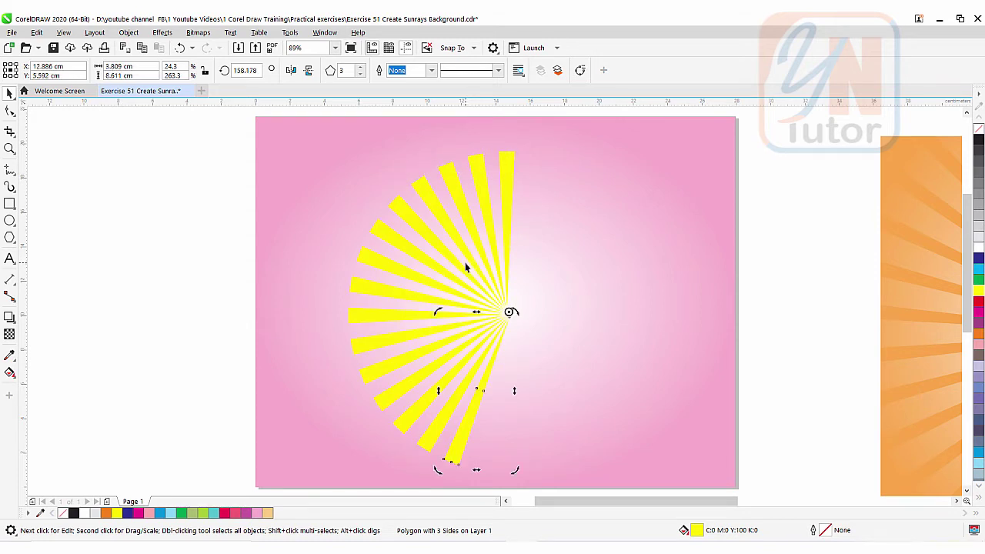
key("ctrl+r")
key("ctrl+r")
key("ctrl+r")
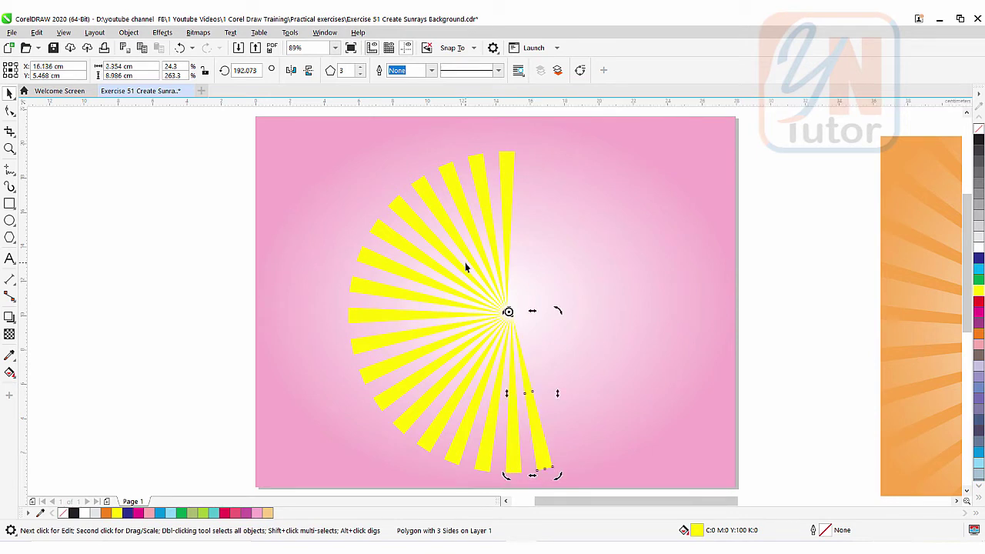
key("ctrl+r")
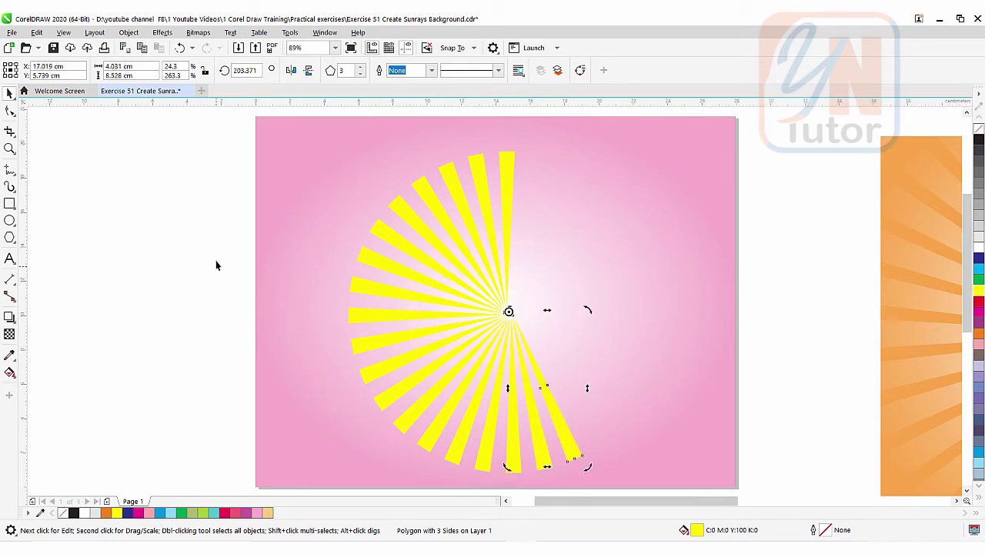
left_click_drag(227, 251, 621, 488)
key("Delete")
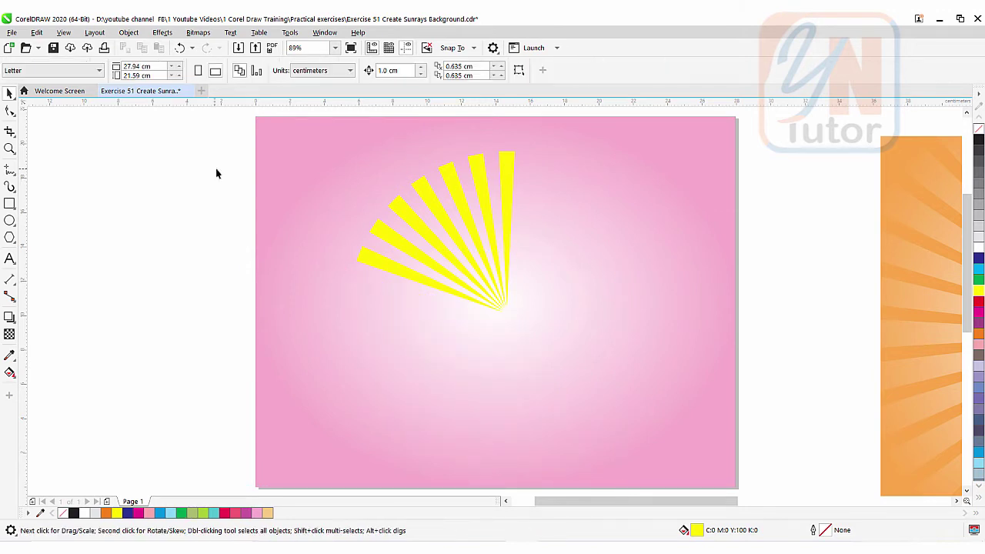
left_click_drag(216, 171, 552, 365)
key("Delete")
left_click(477, 172)
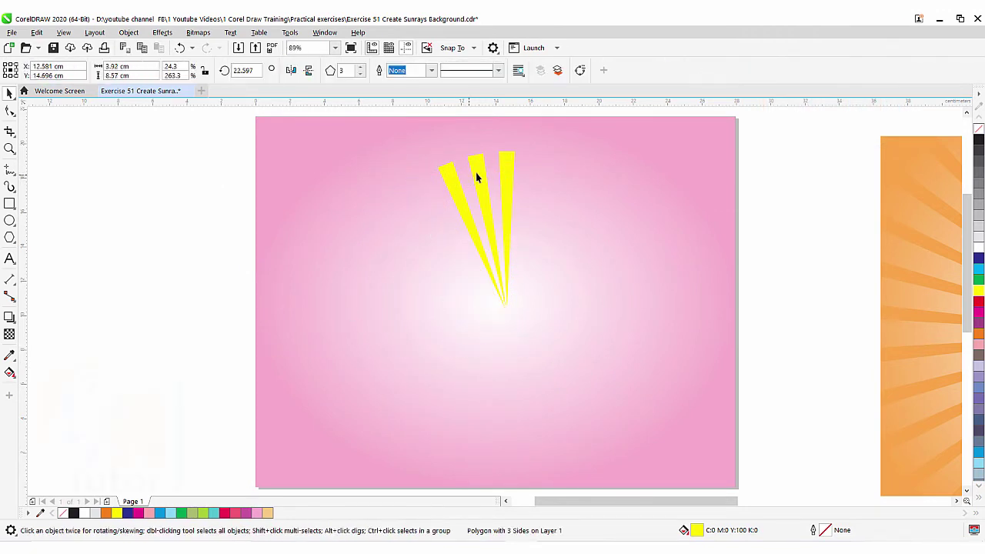
key("Delete")
left_click(486, 182)
key("Delete")
double_click(504, 184)
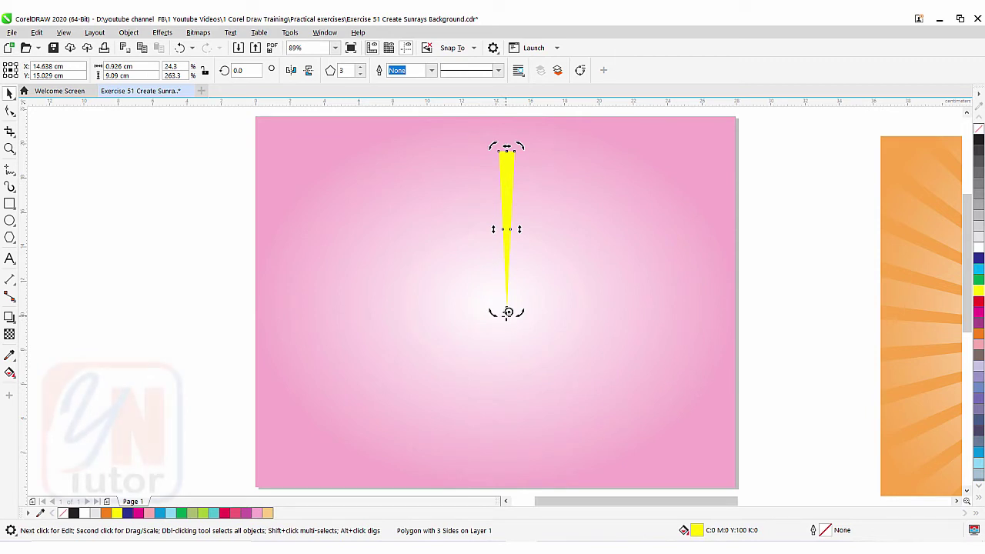
left_click_drag(507, 312, 508, 229)
left_click(504, 199)
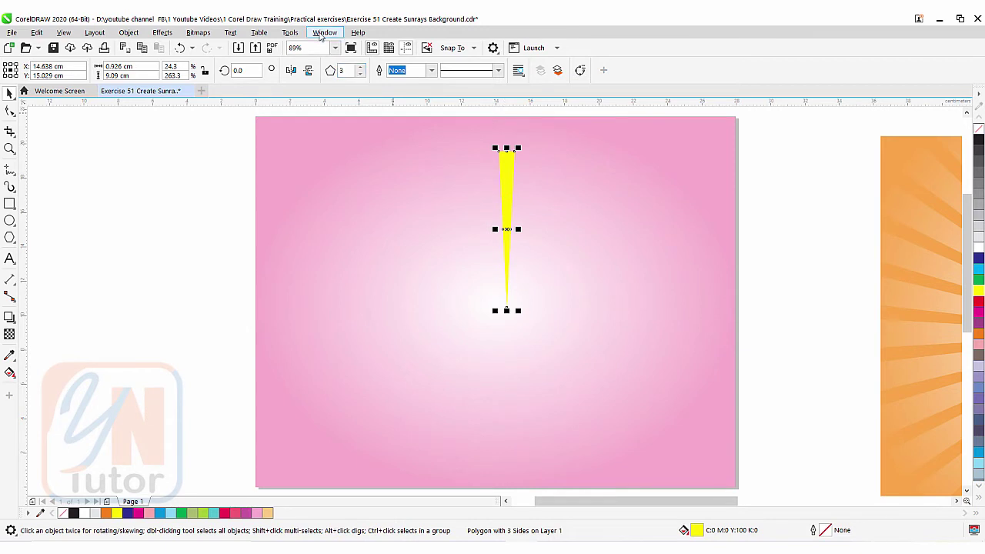
Step: Set up Transform docker Rotate with the anchor at the triangle's bottom point
left_click(317, 36)
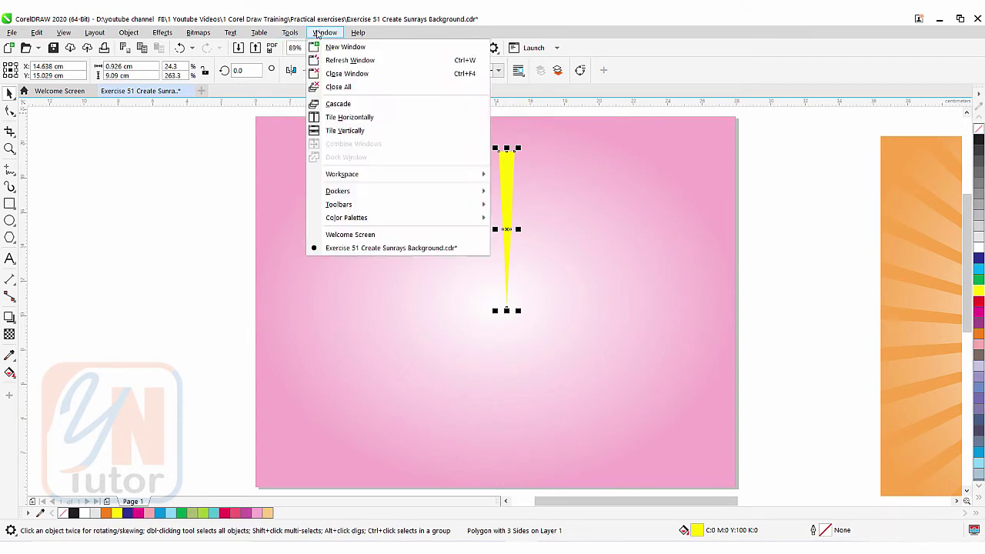
mouse_move(464, 188)
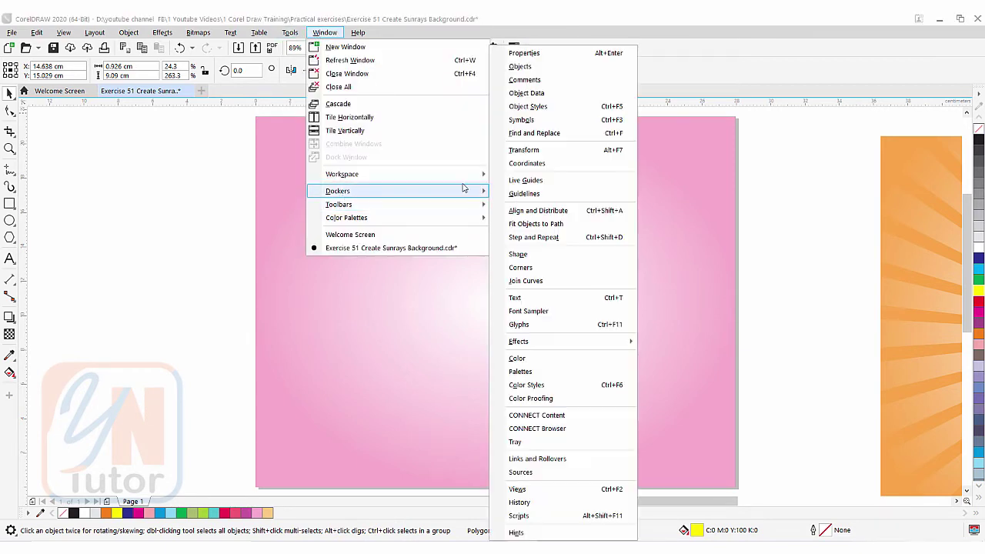
left_click(530, 152)
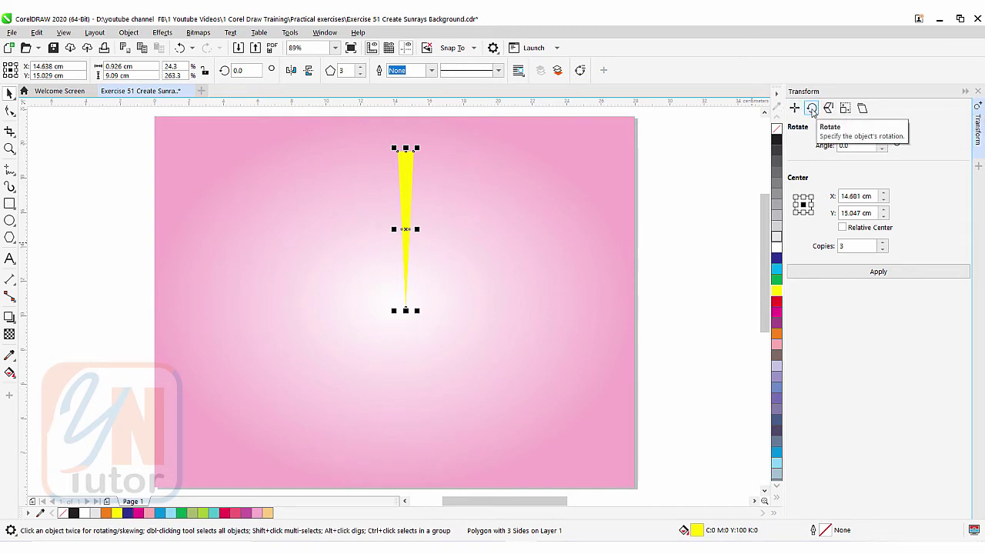
left_click(861, 146)
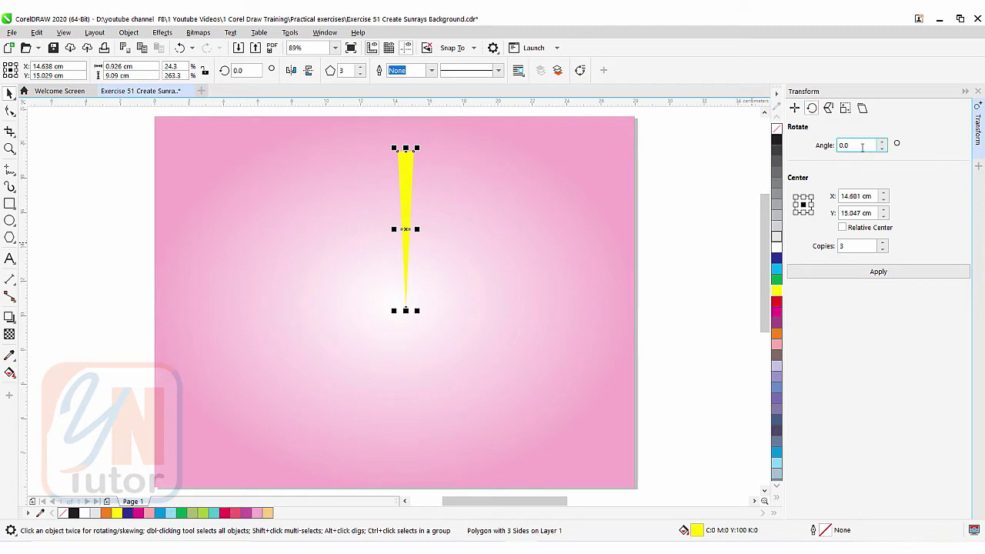
left_click(804, 213)
Step: Apply 15° rotations with 10 copies repeatedly until the rays form a full circle
left_click(860, 146)
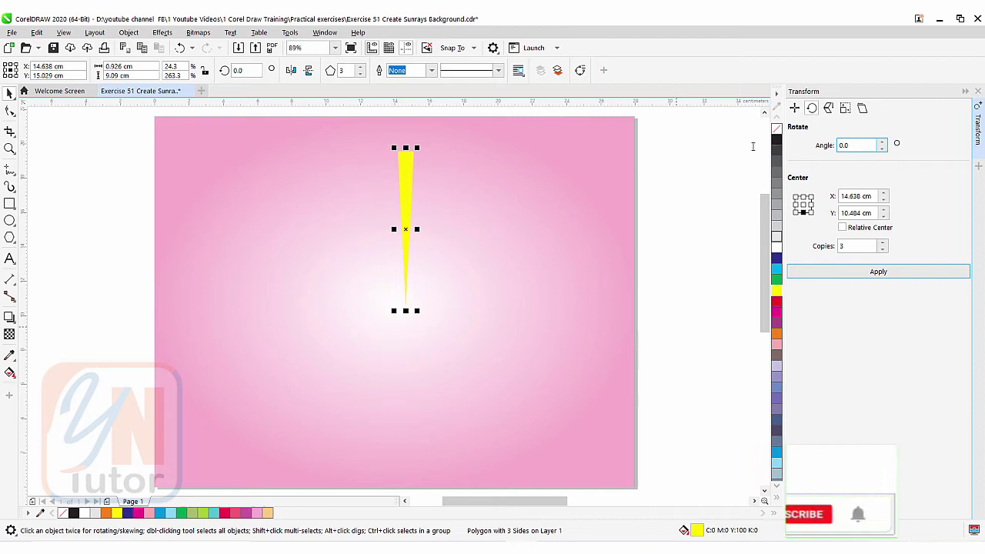
type("15")
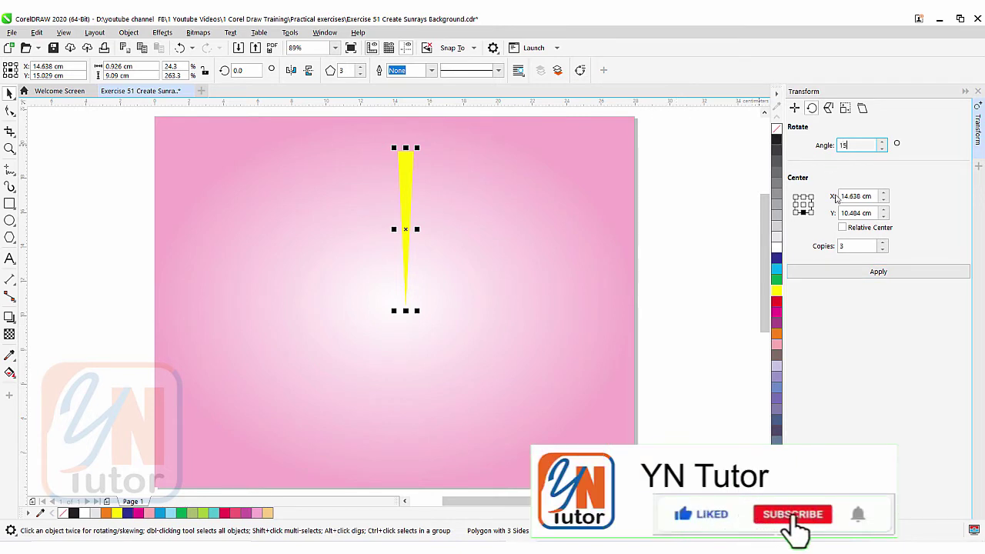
left_click(863, 272)
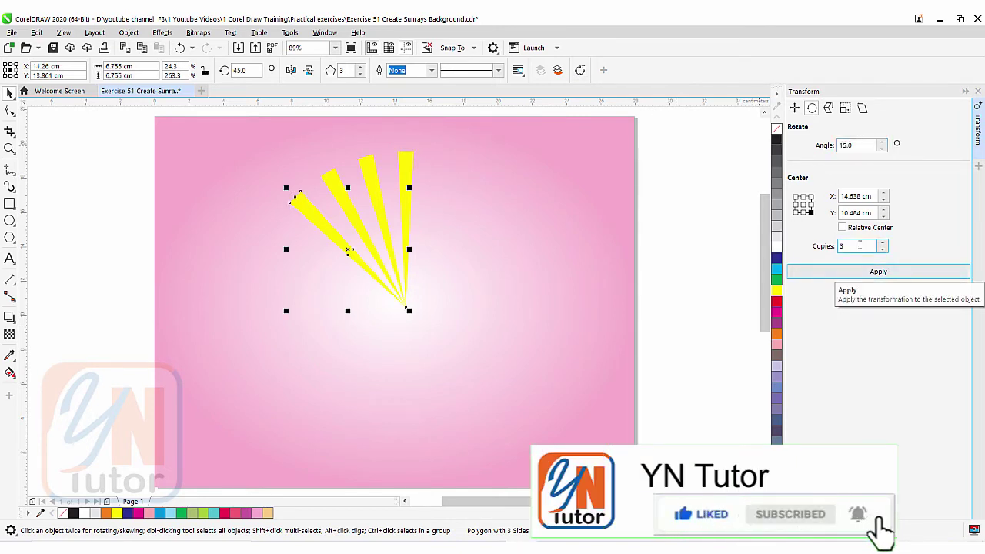
double_click(855, 245)
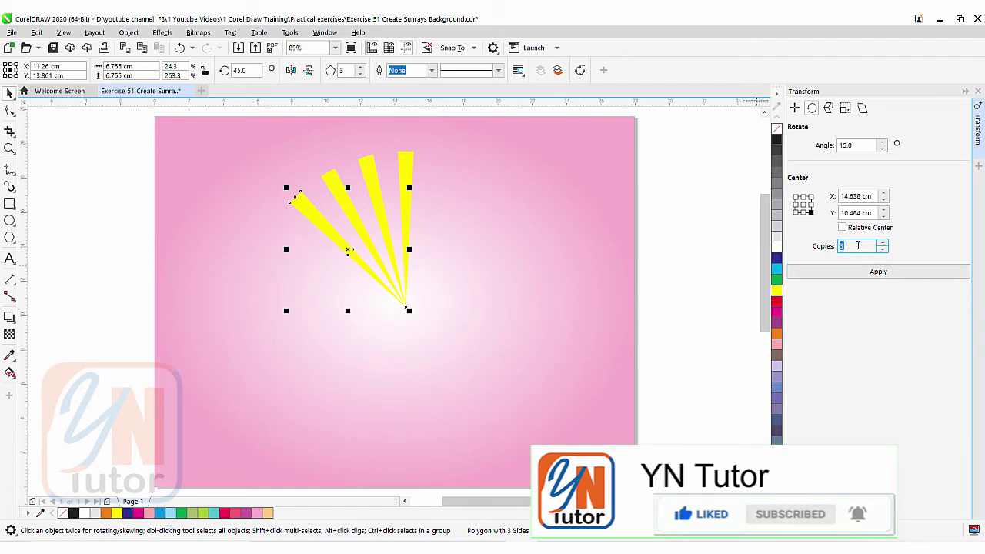
type("10")
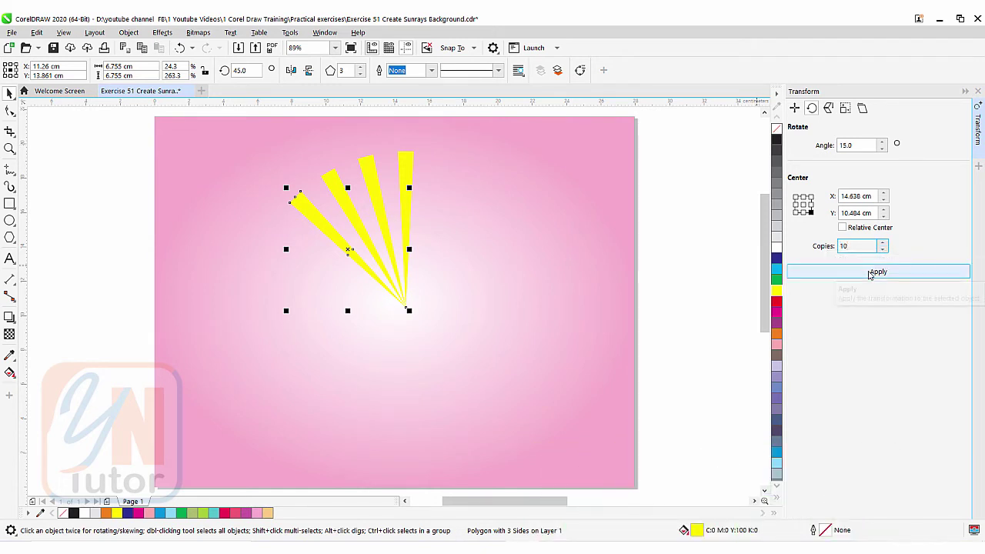
left_click(870, 273)
left_click(870, 273)
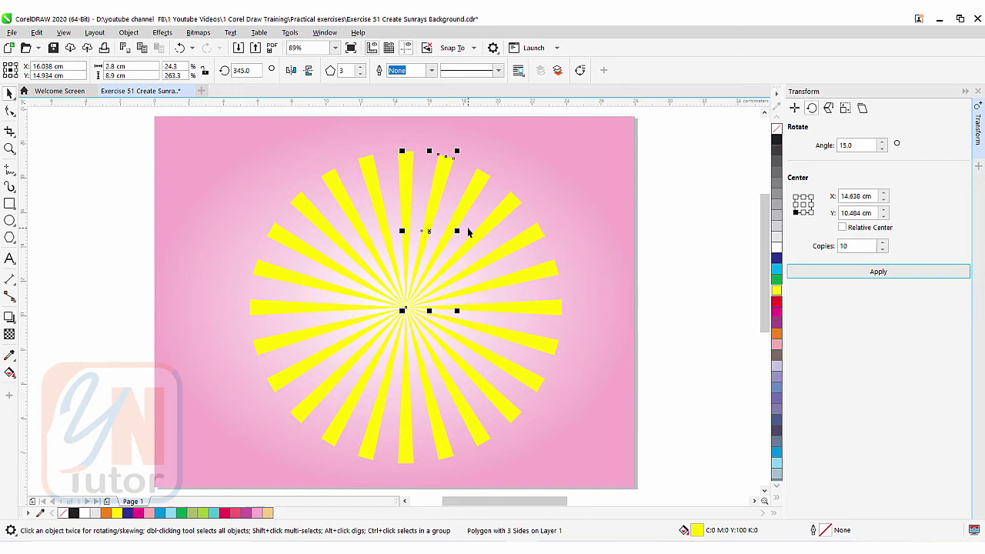
Step: Select all the yellow rays and weld them into one shape
scroll(467, 227, "down", 2)
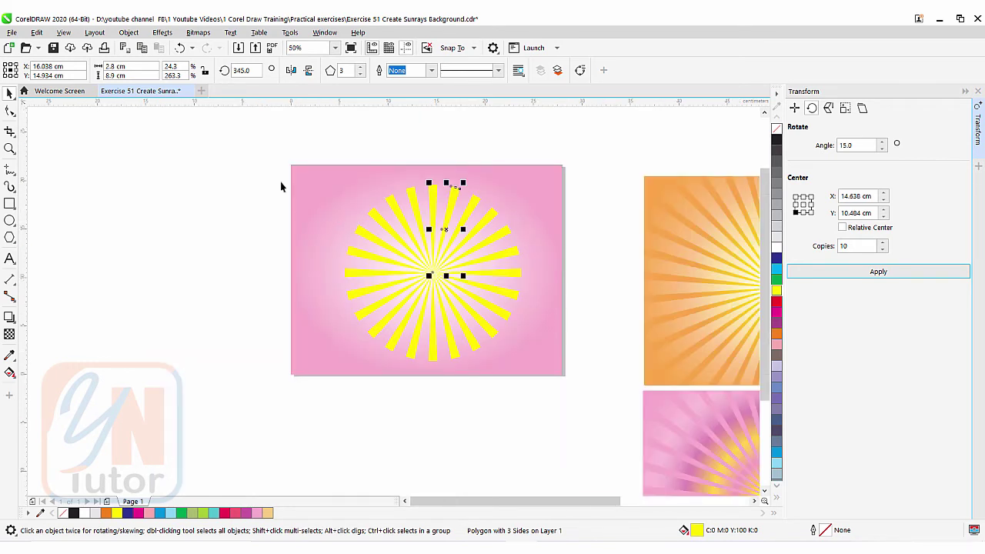
left_click_drag(274, 152, 548, 408)
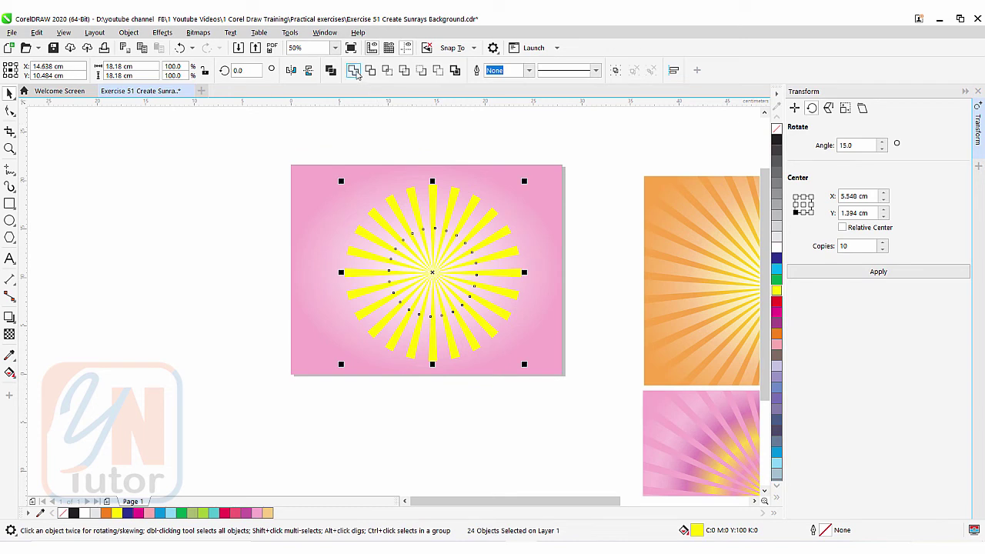
left_click(355, 70)
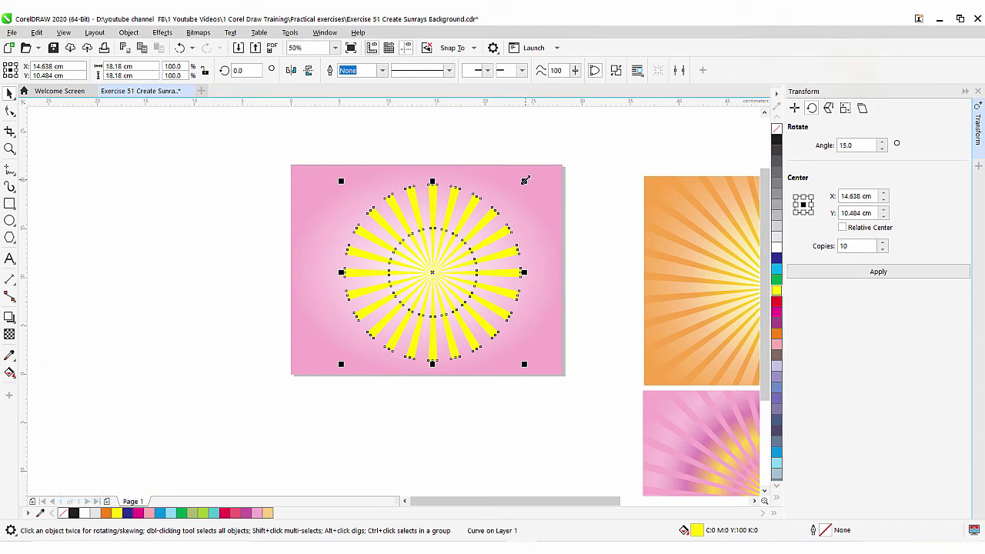
Step: Enlarge the sunburst past the page edges and add the pink rectangle to the selection
left_click_drag(525, 180, 666, 221)
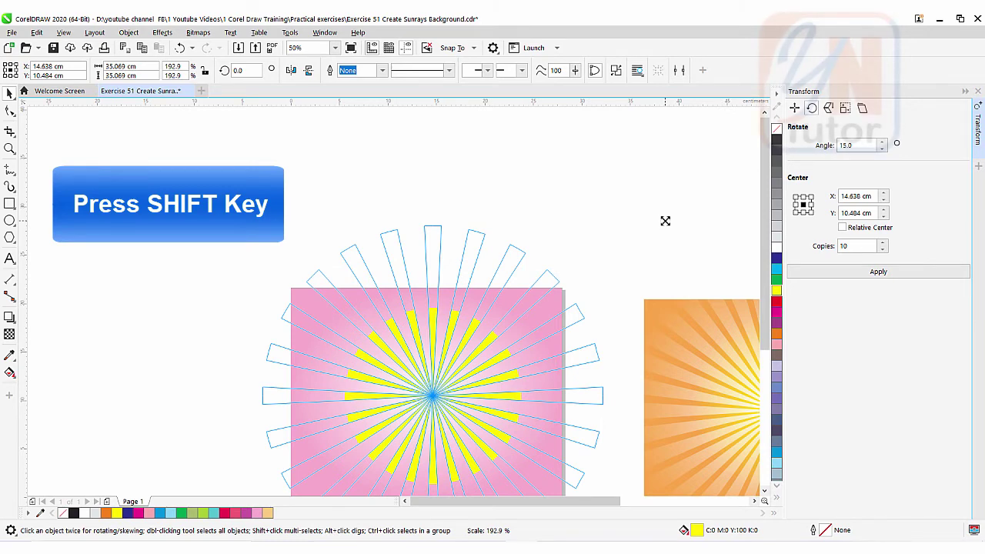
left_click_drag(666, 221, 665, 220)
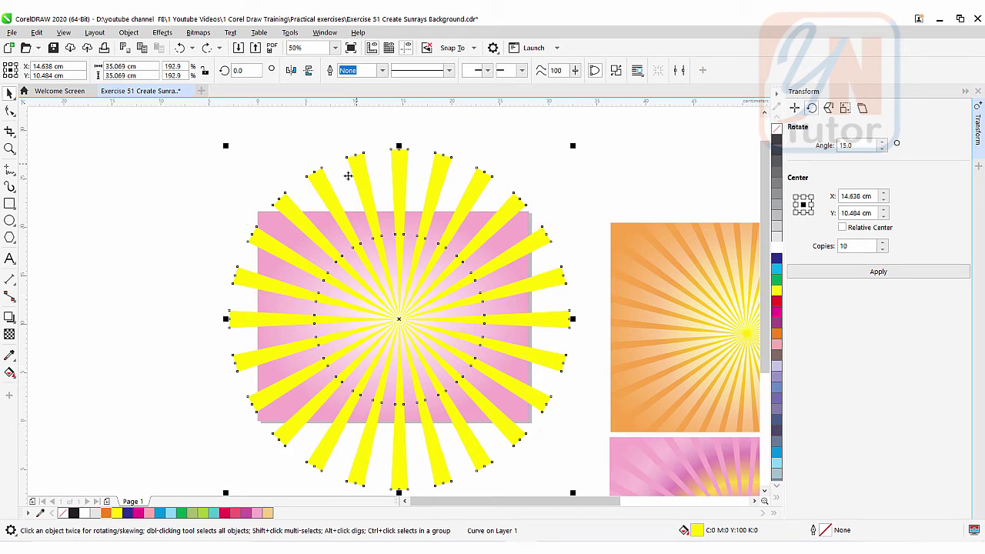
left_click(275, 228, "shift")
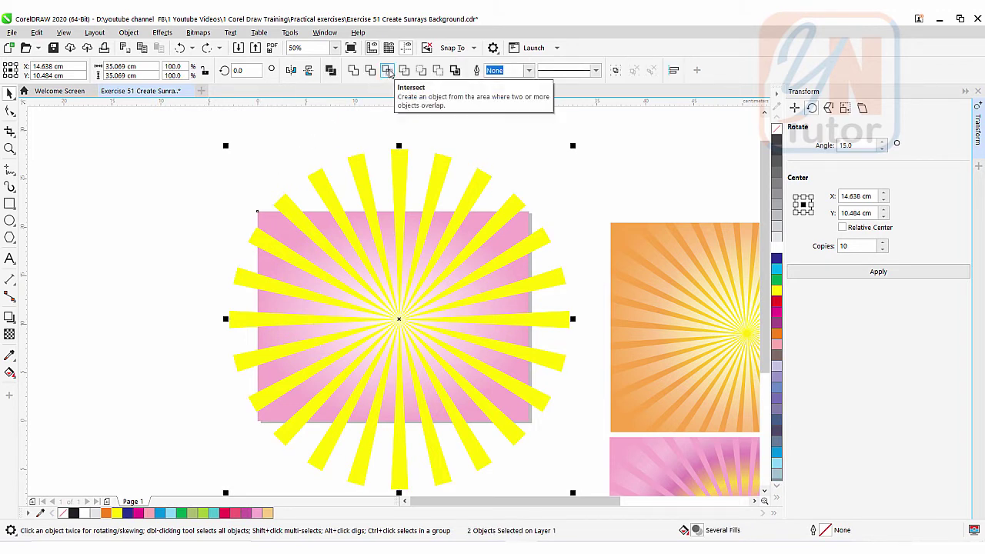
Step: Intersect the rays with the rectangle and delete the original yellow sunburst
left_click(388, 71)
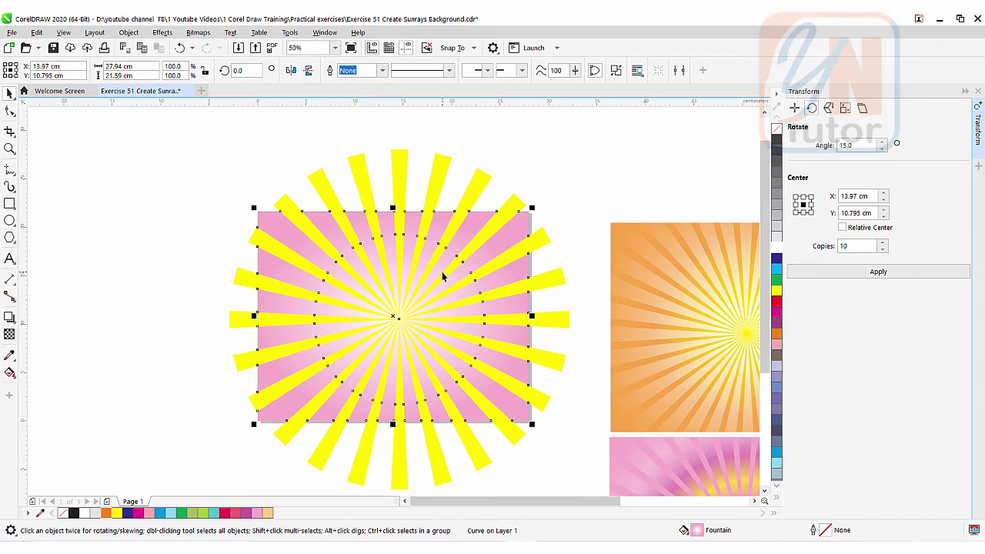
left_click(360, 164)
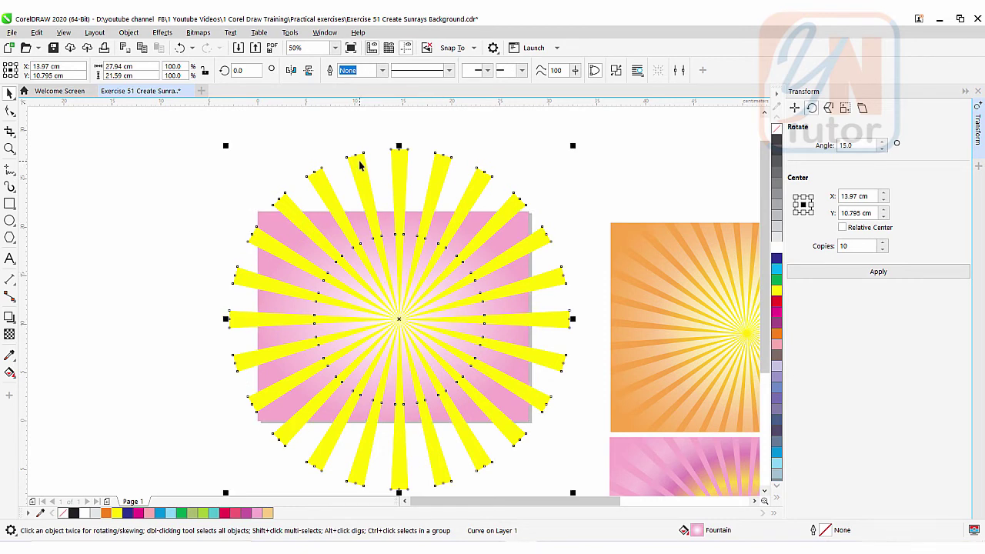
key("Delete")
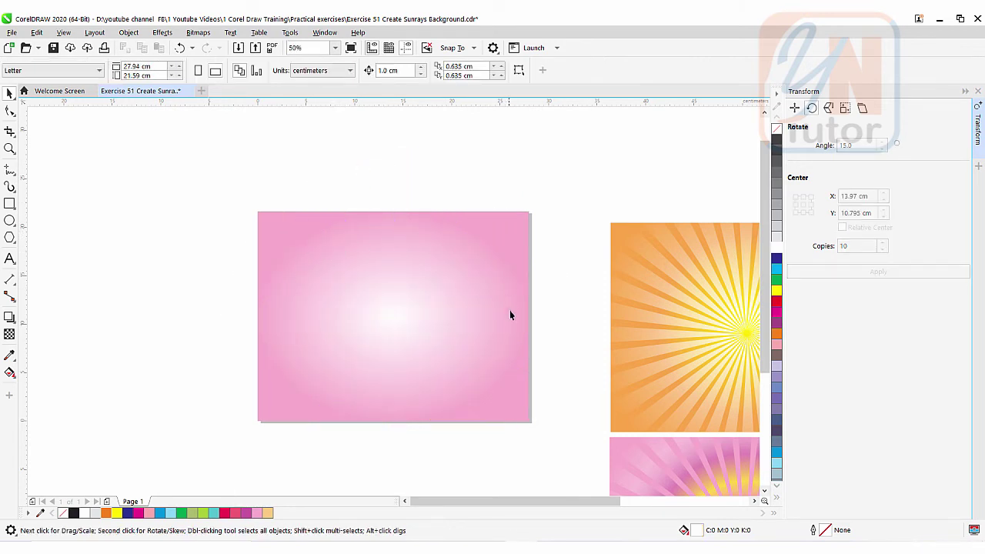
Step: Select the trimmed rays shape, check it, and fill it white
left_click(323, 227)
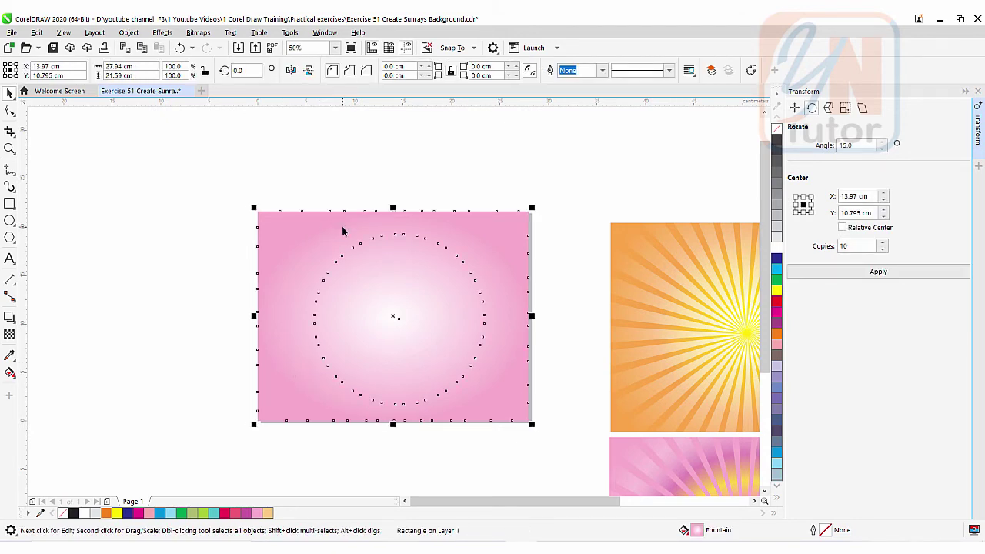
key("ctrl+q")
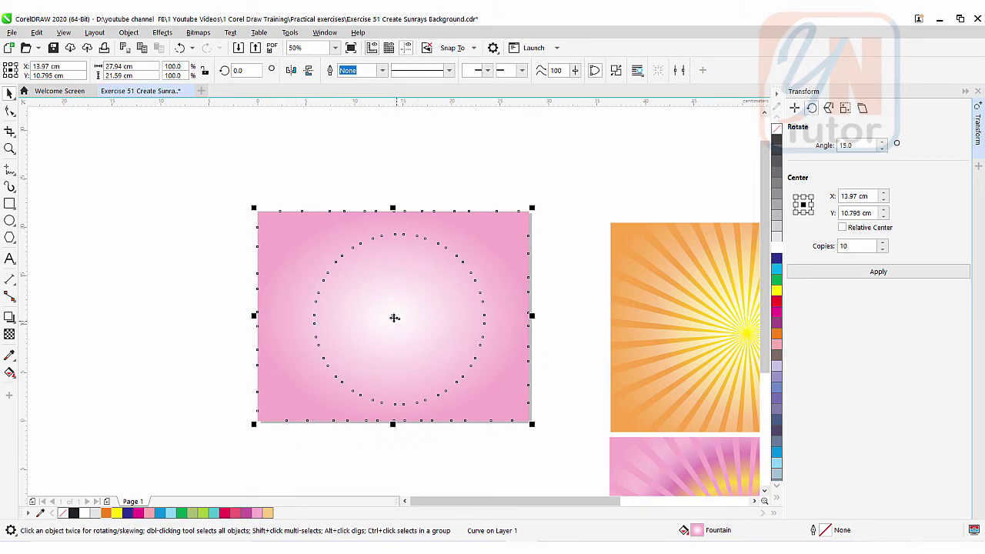
left_click_drag(390, 316, 250, 322)
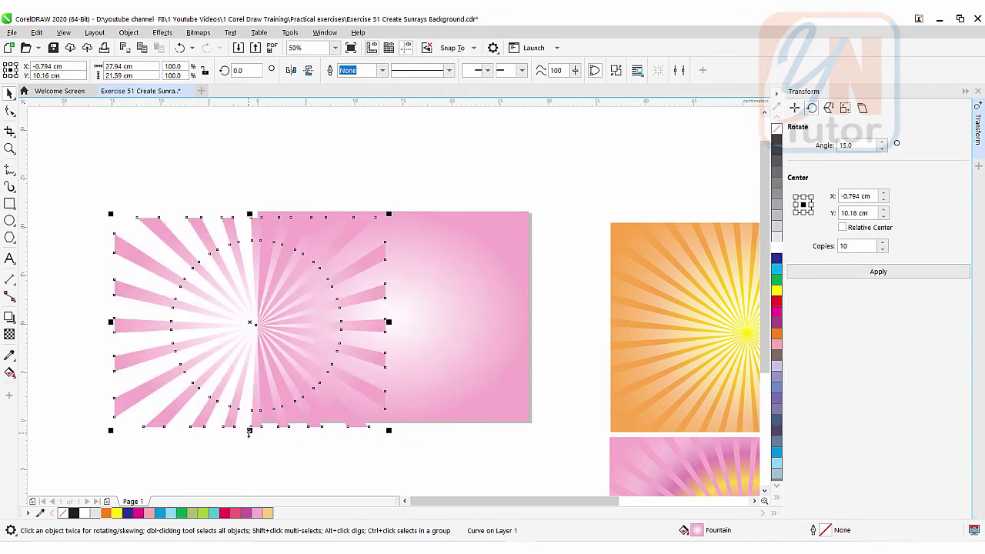
key("ctrl+z")
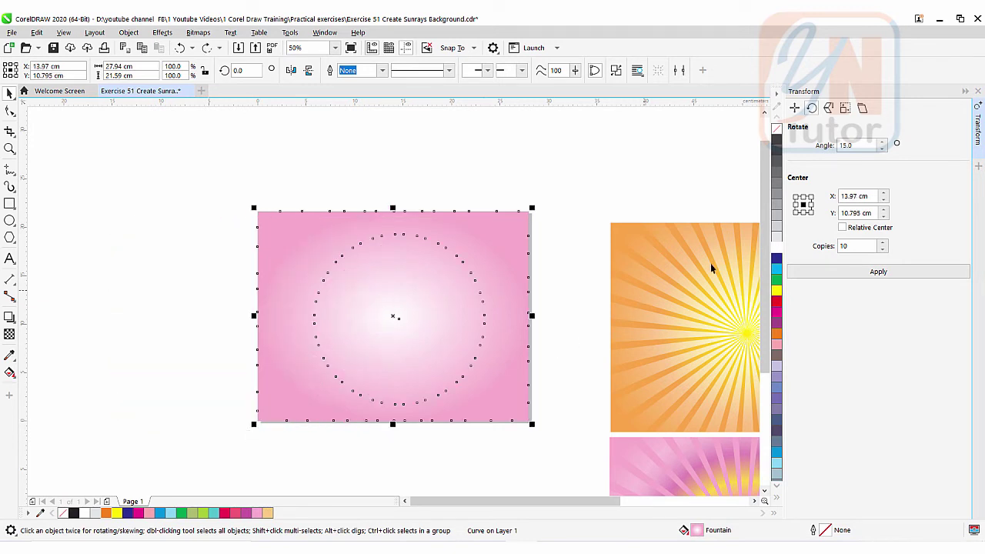
left_click(777, 241)
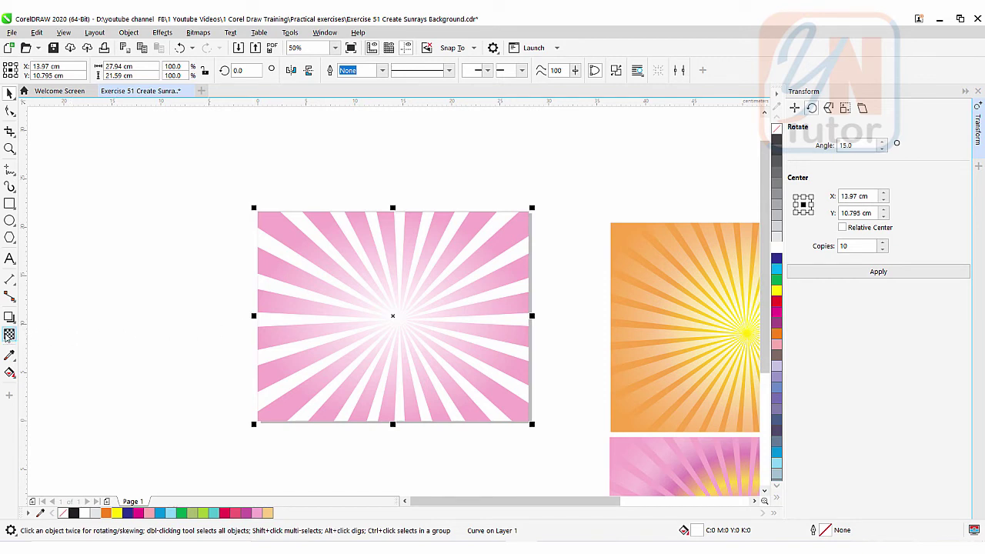
Step: Give the white rays an elliptical fountain transparency
left_click(8, 336)
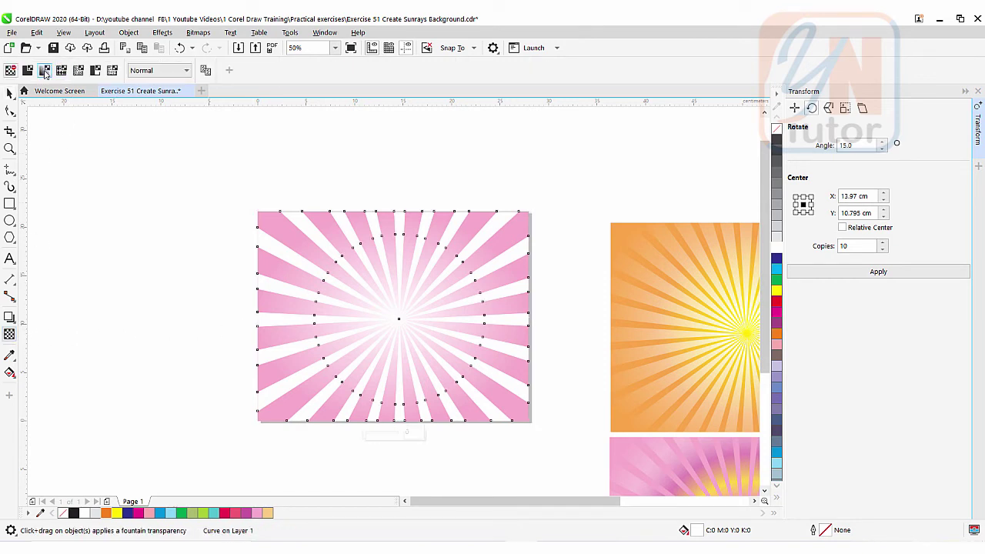
left_click(44, 72)
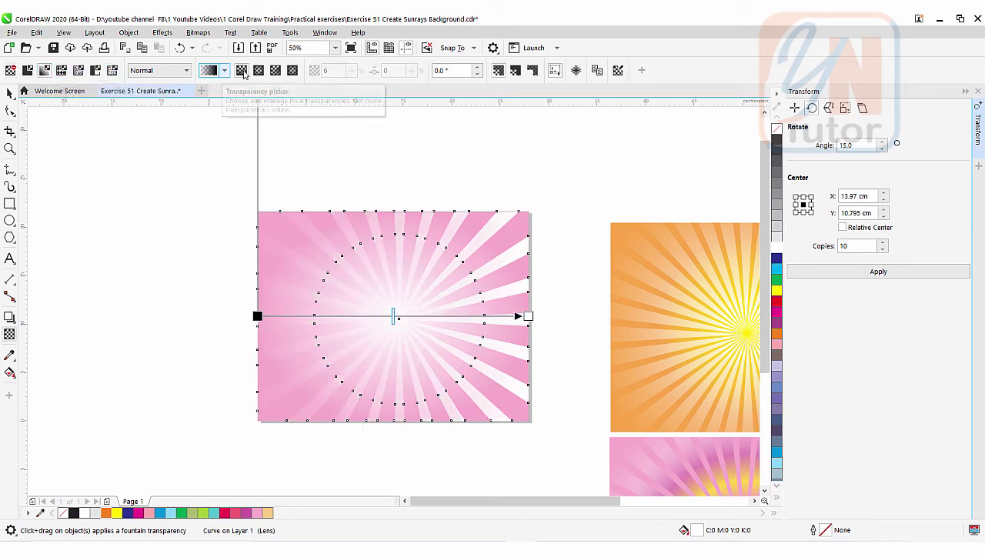
left_click(260, 71)
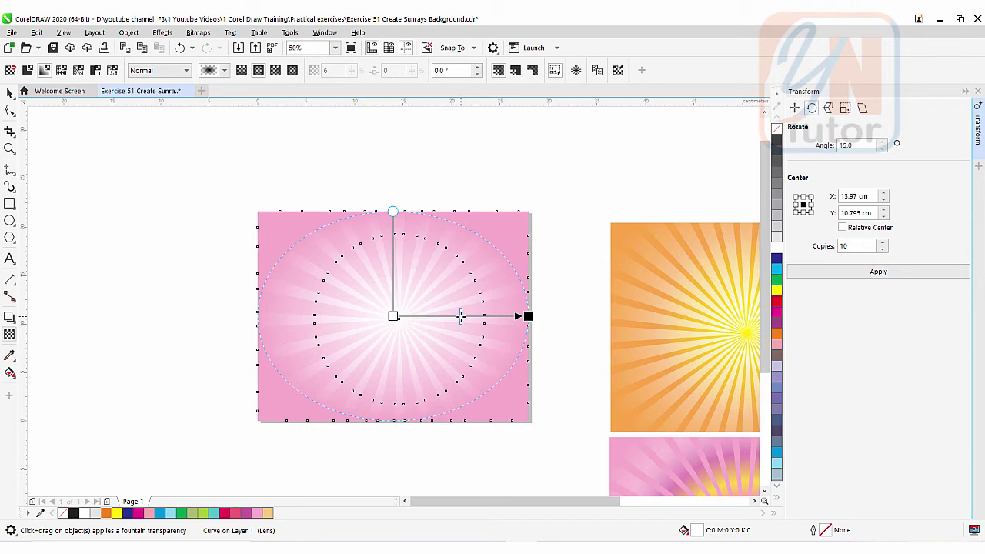
Step: Shift and stretch the elliptical fade, then undo the last adjustment
left_click_drag(460, 315, 571, 314)
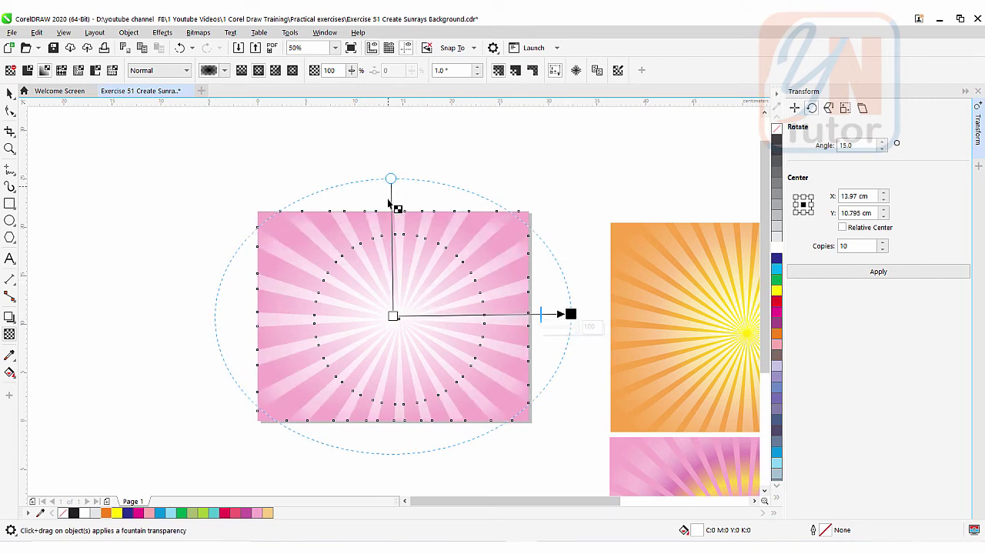
left_click_drag(391, 179, 504, 177)
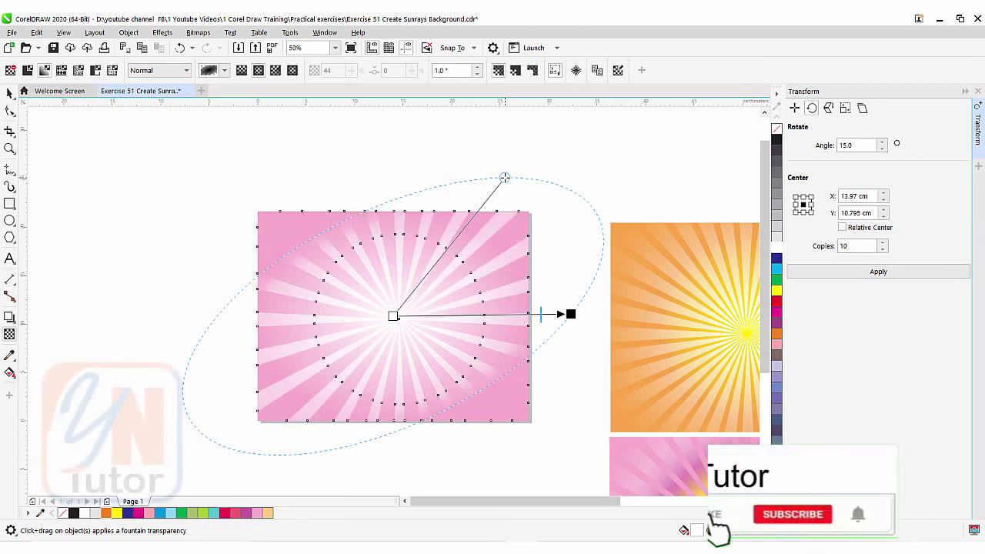
key("ctrl+z")
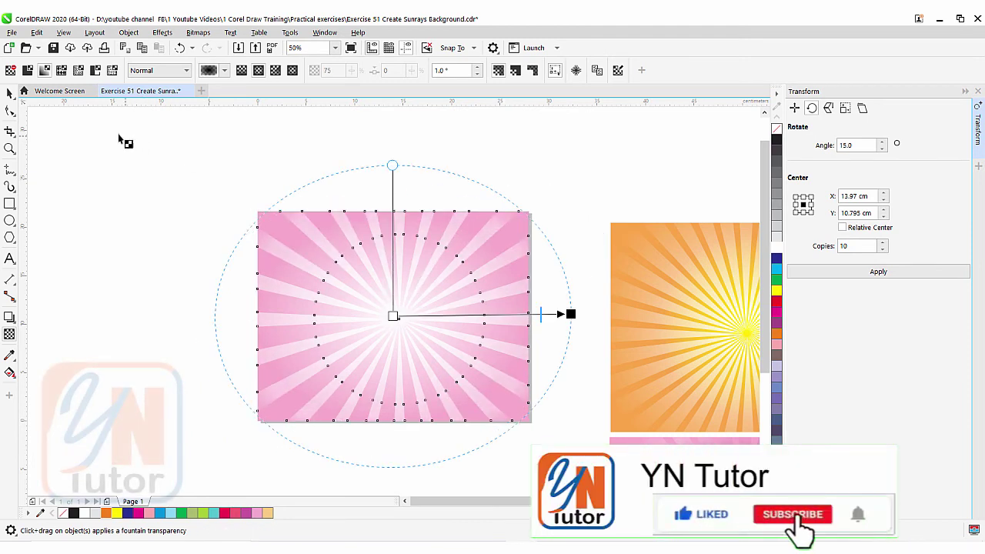
left_click(9, 93)
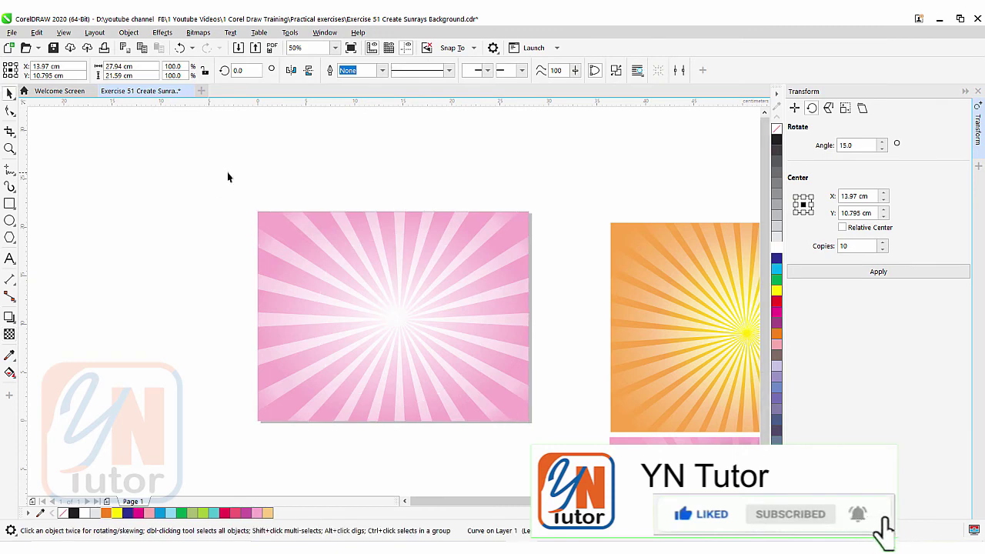
Step: Place a copy of the whole pink sunray below the original
scroll(227, 177, "down", 2)
left_click_drag(211, 158, 396, 337)
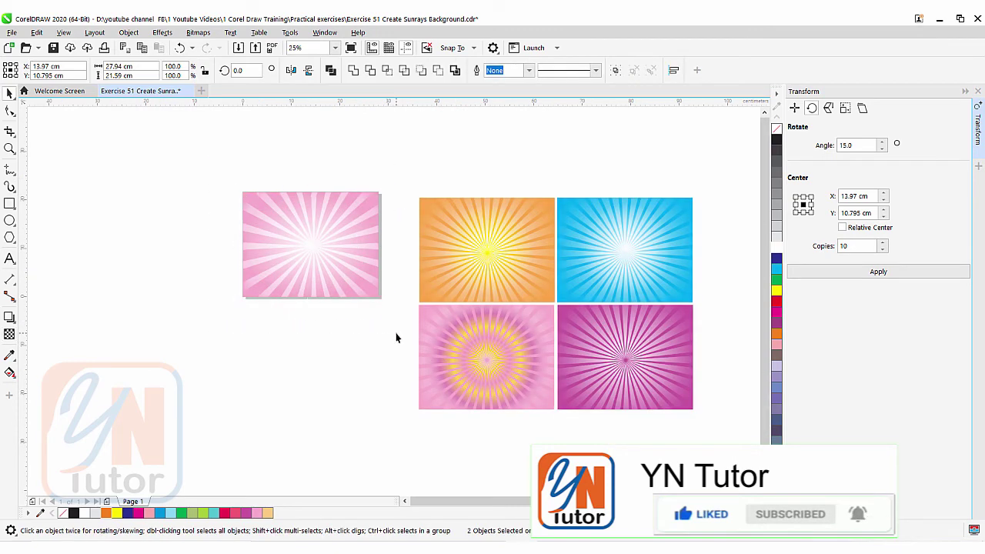
left_click_drag(312, 240, 314, 364)
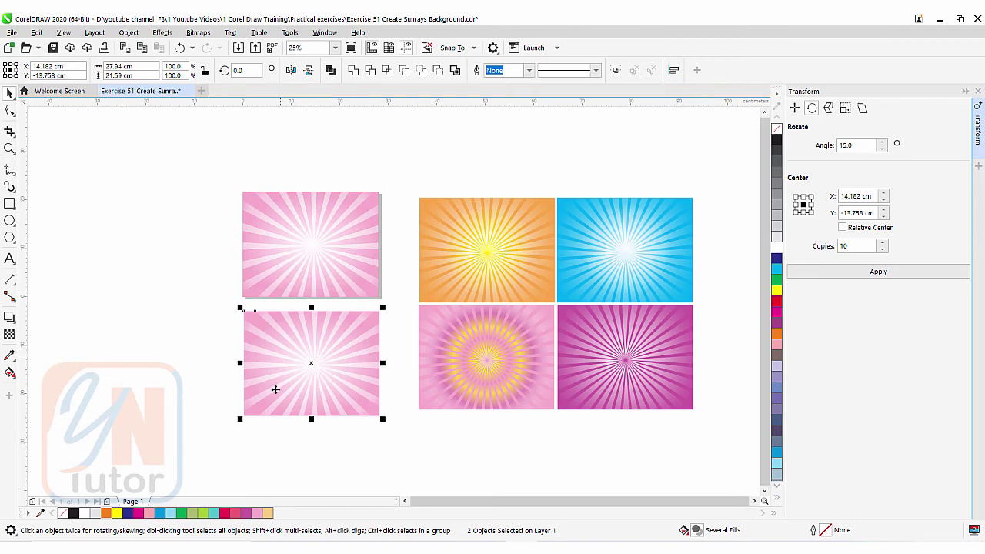
scroll(275, 390, "up", 2)
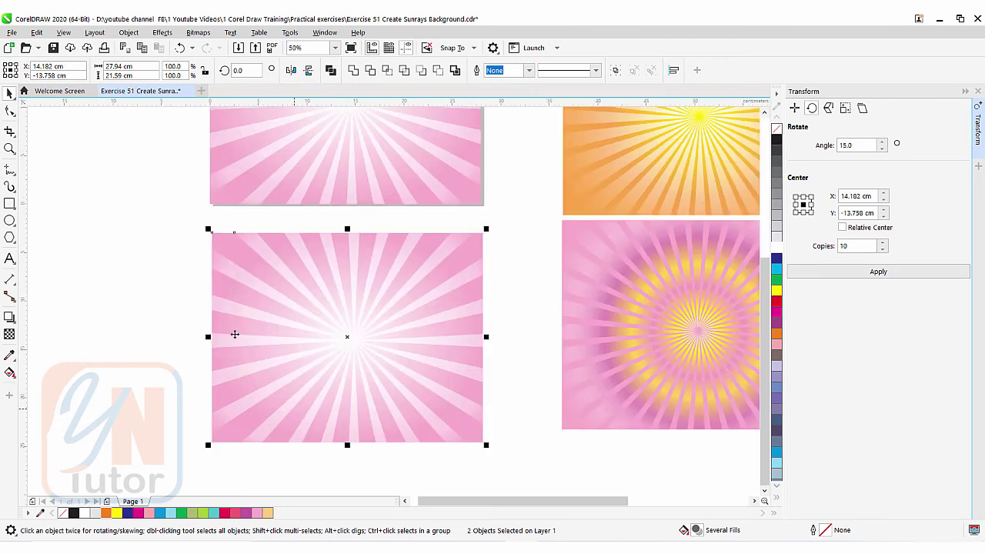
Step: Change the copy's background gradient outer colour to orange
left_click(204, 240)
left_click(218, 236)
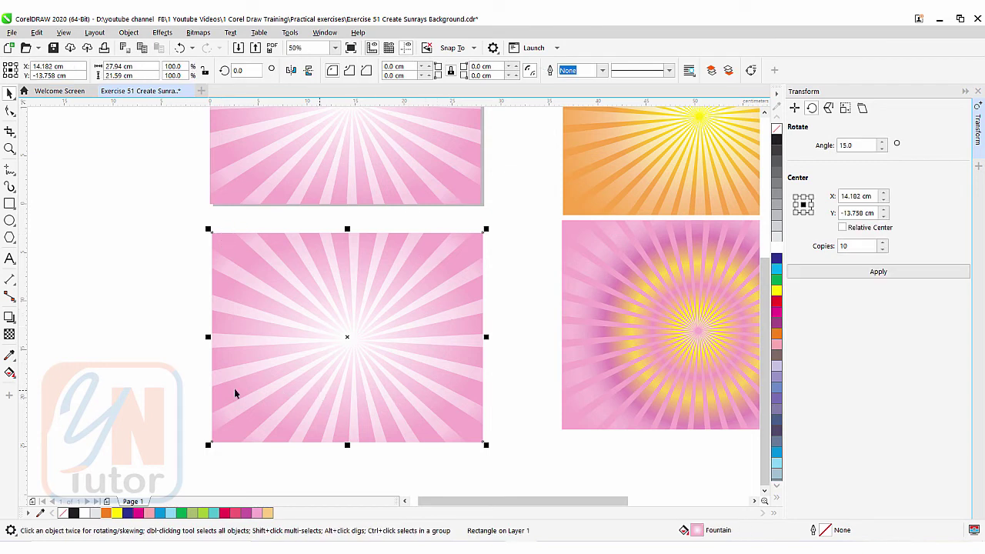
left_click(10, 372)
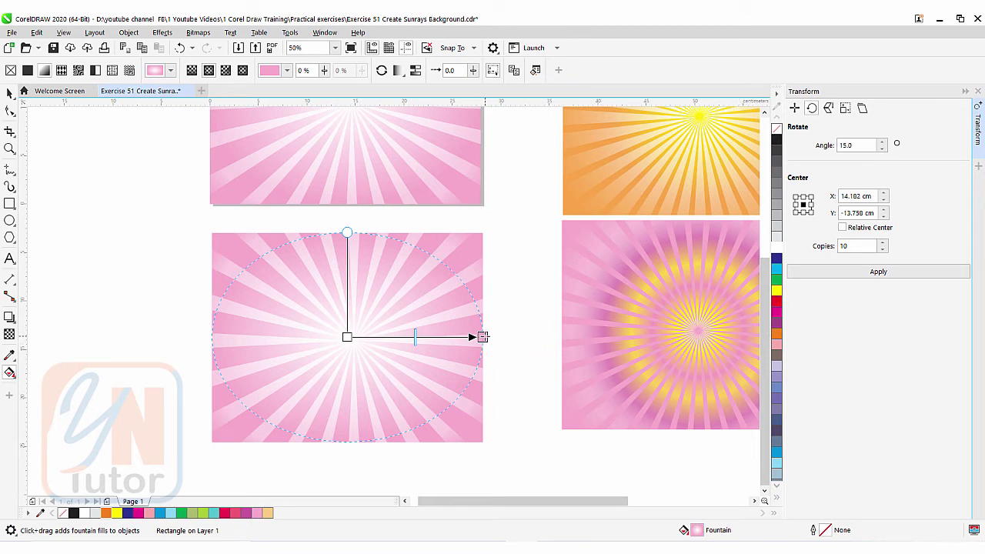
left_click(483, 336)
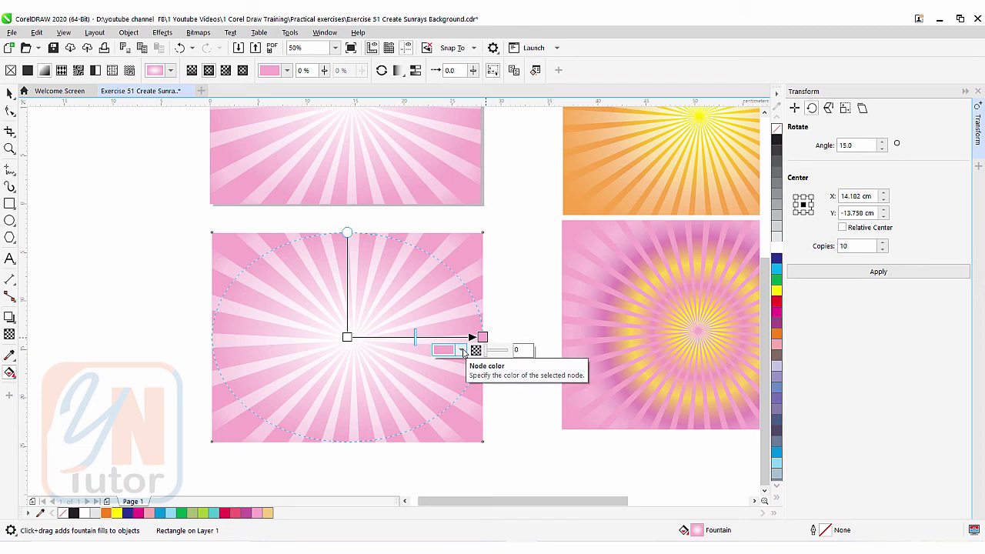
left_click(461, 350)
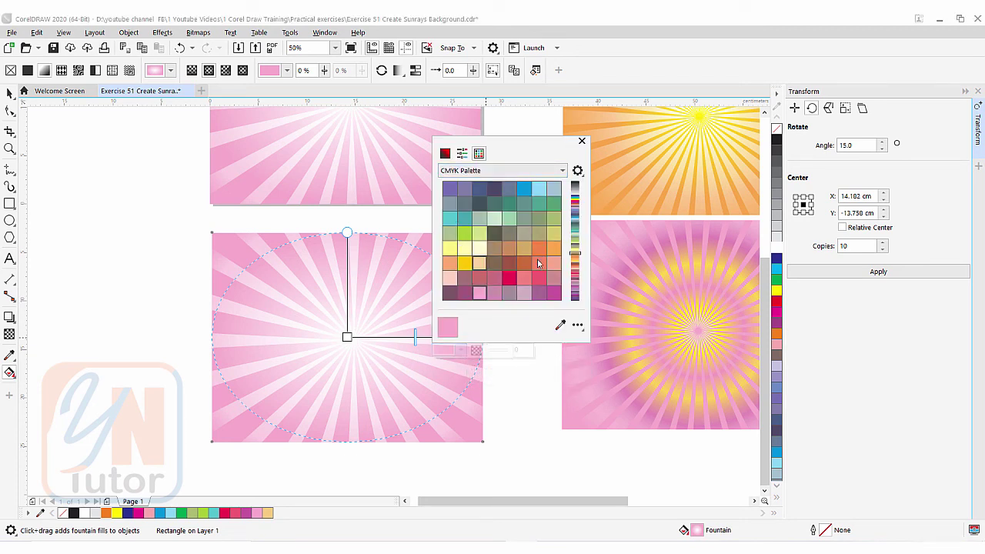
left_click(556, 248)
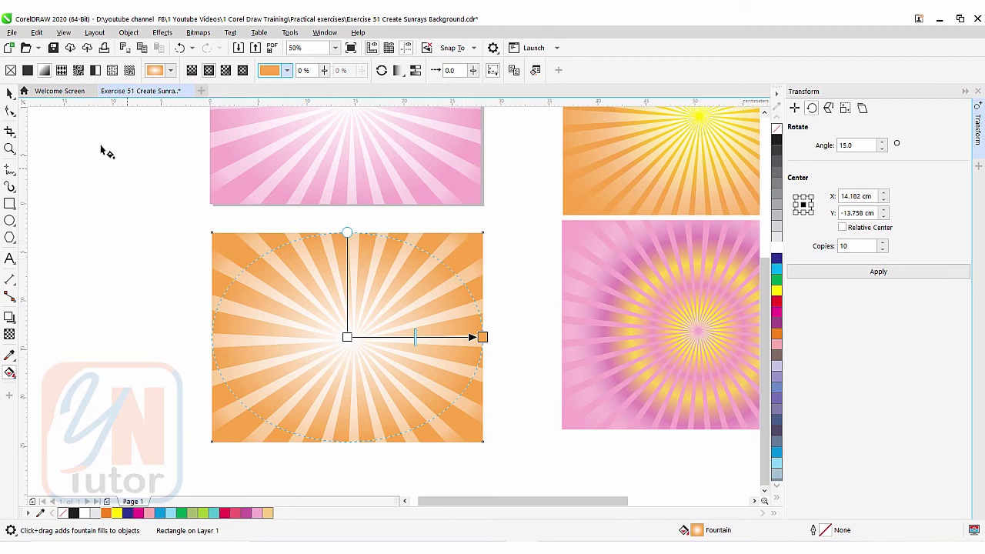
left_click(10, 93)
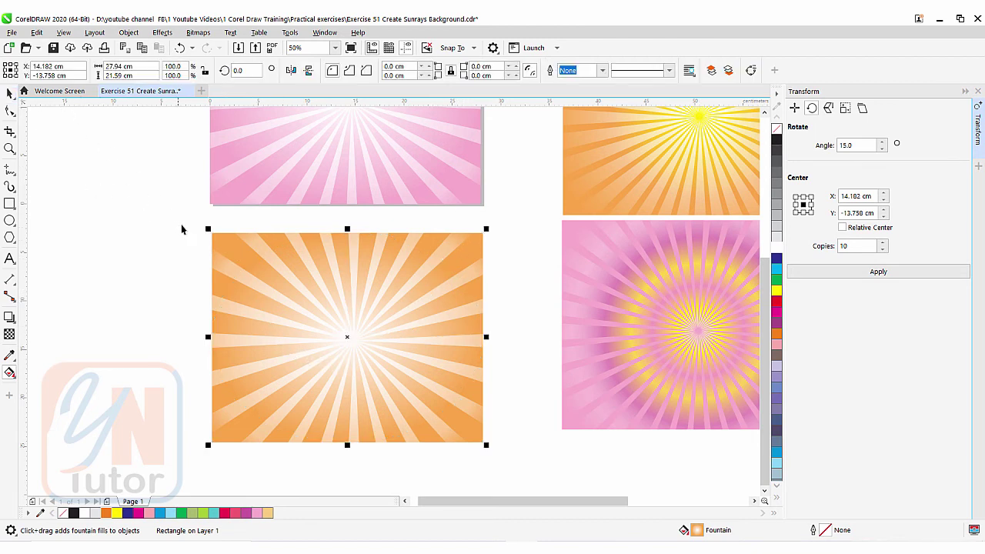
Step: Leave a copy of the orange sunray to its left
left_click_drag(182, 229, 508, 450)
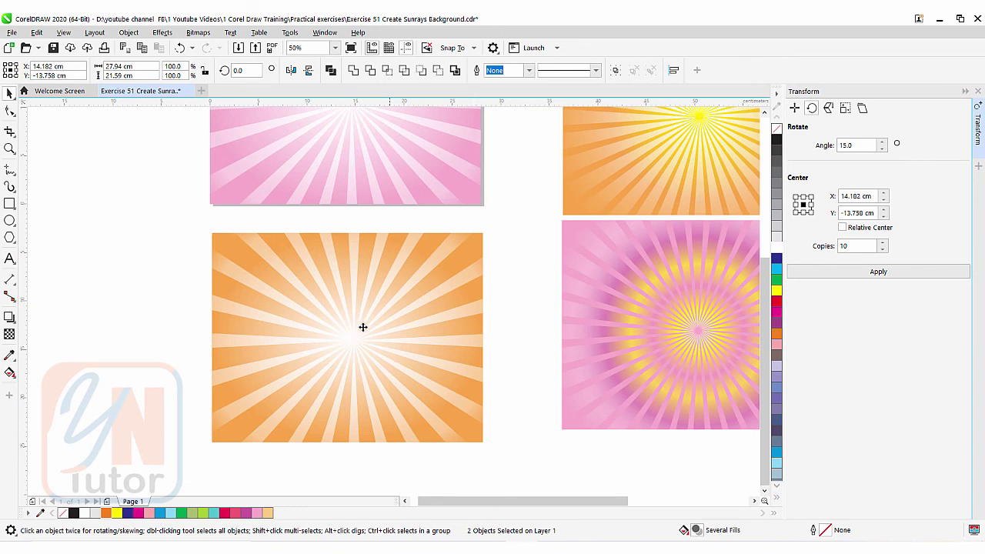
left_click_drag(362, 327, 69, 330)
left_click(408, 502)
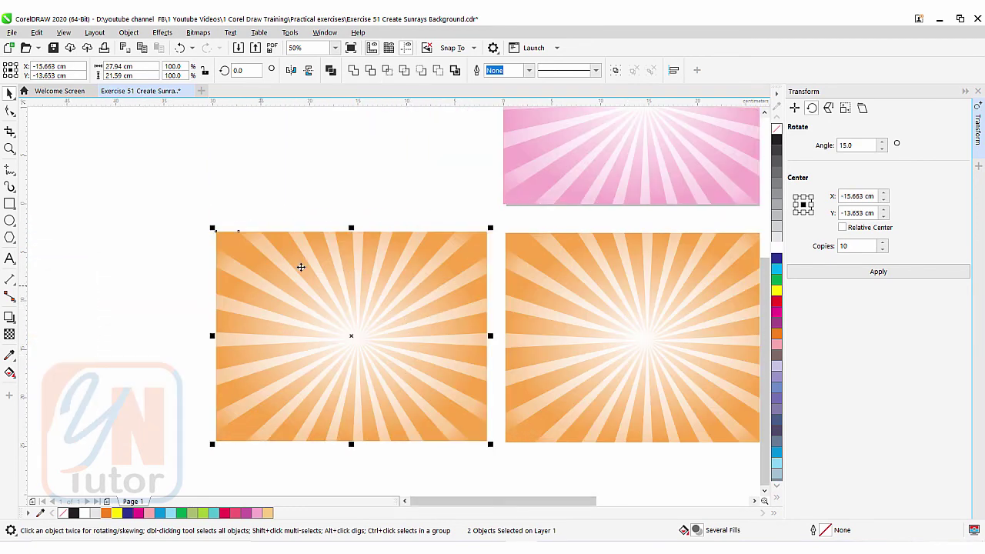
Step: Give the new copy's rays a gradient radiating from the centre
left_click(262, 286)
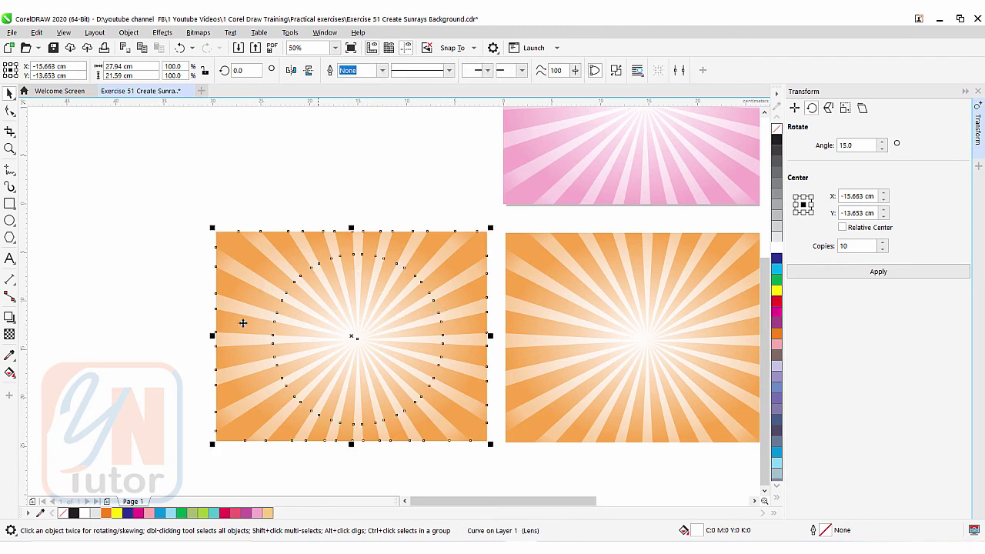
left_click(9, 373)
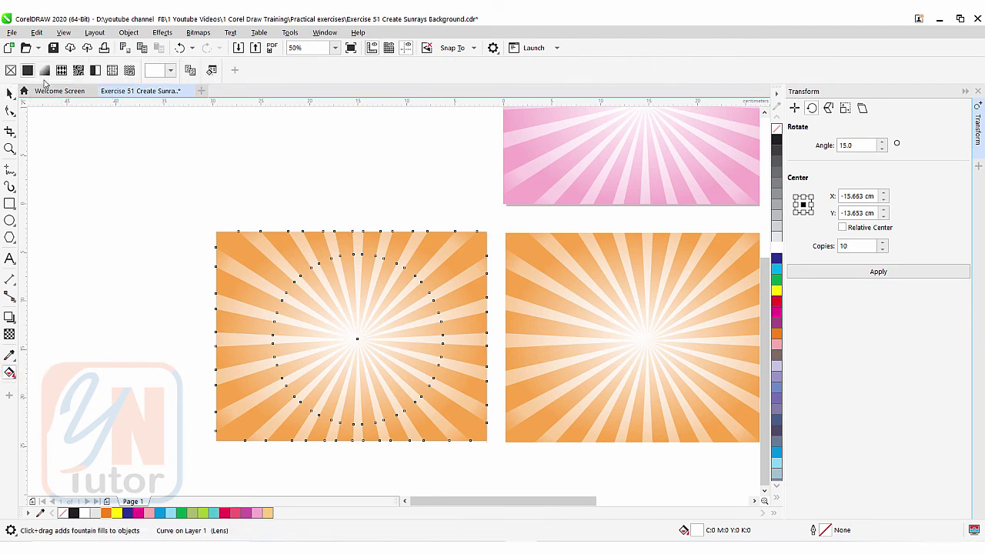
left_click_drag(352, 336, 487, 336)
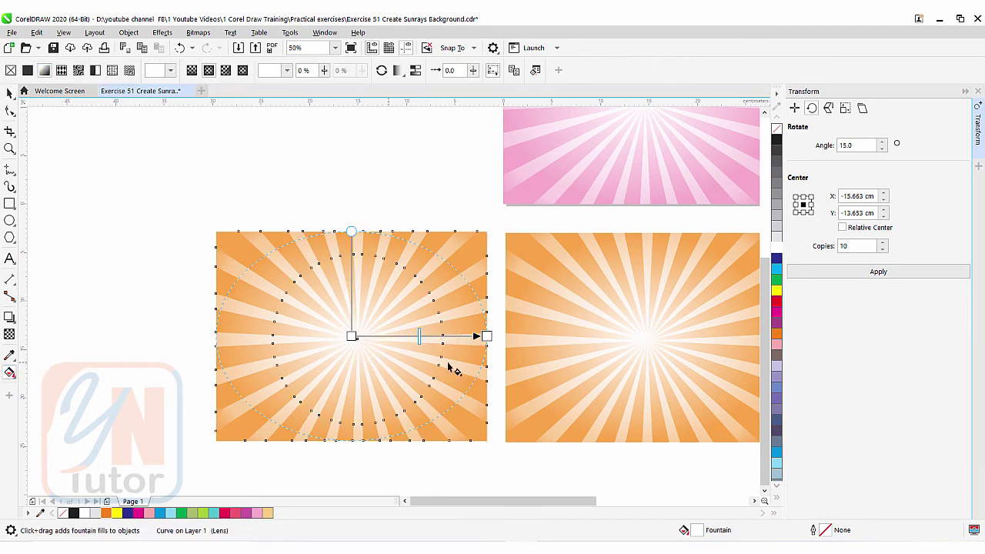
left_click(487, 336)
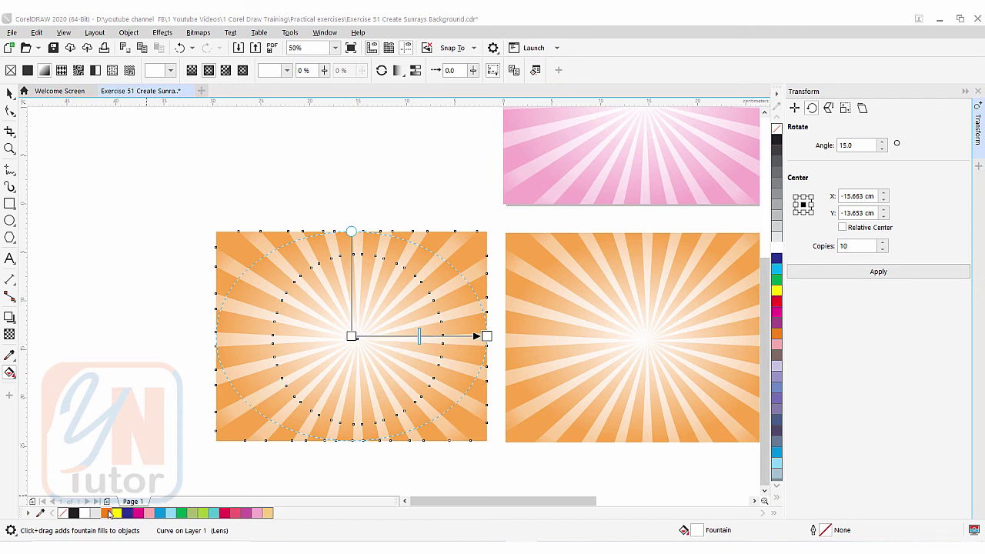
Step: Add yellow, pink, light-blue and deep pink colour stops to the rays' gradient
mouse_move(115, 514)
left_mouse_down()
mouse_move(314, 424)
mouse_move(377, 337)
left_mouse_up()
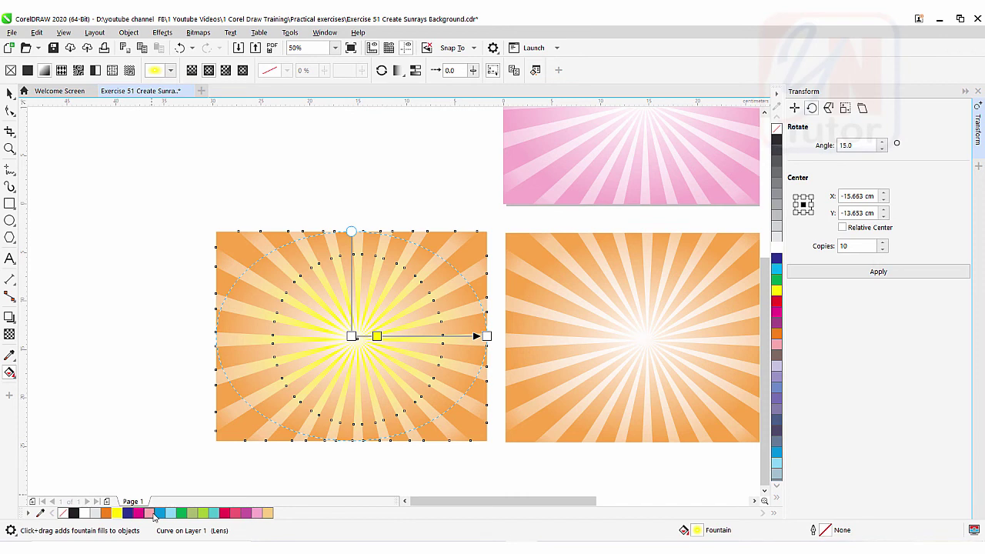
left_click_drag(408, 356, 408, 337)
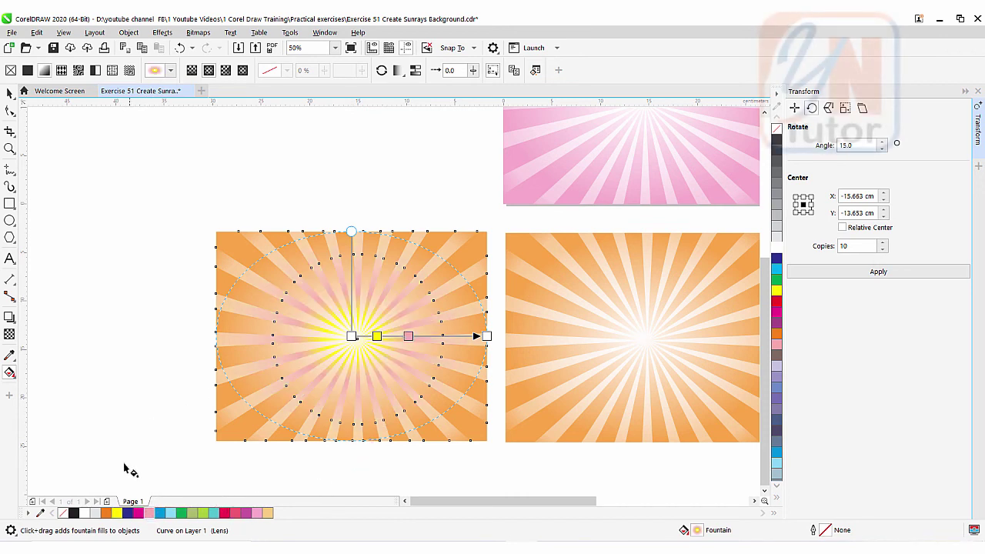
left_click_drag(457, 385, 438, 337)
left_click_drag(245, 513, 463, 337)
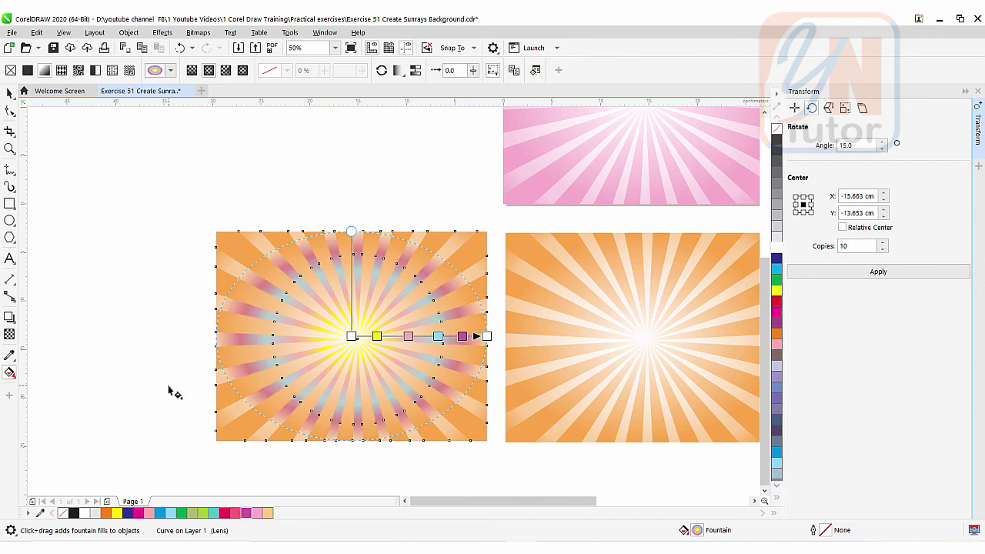
left_click(462, 336)
left_click(427, 348)
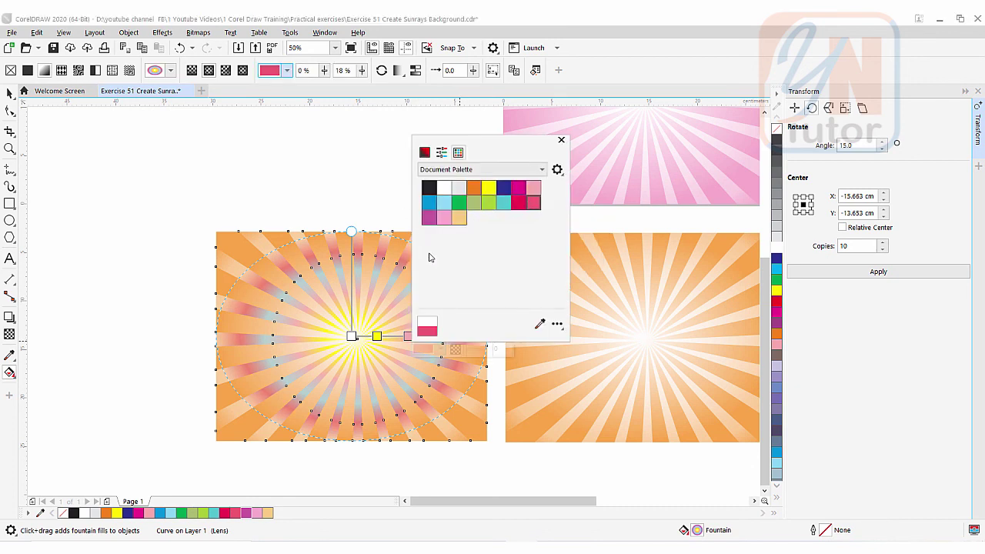
left_click(560, 142)
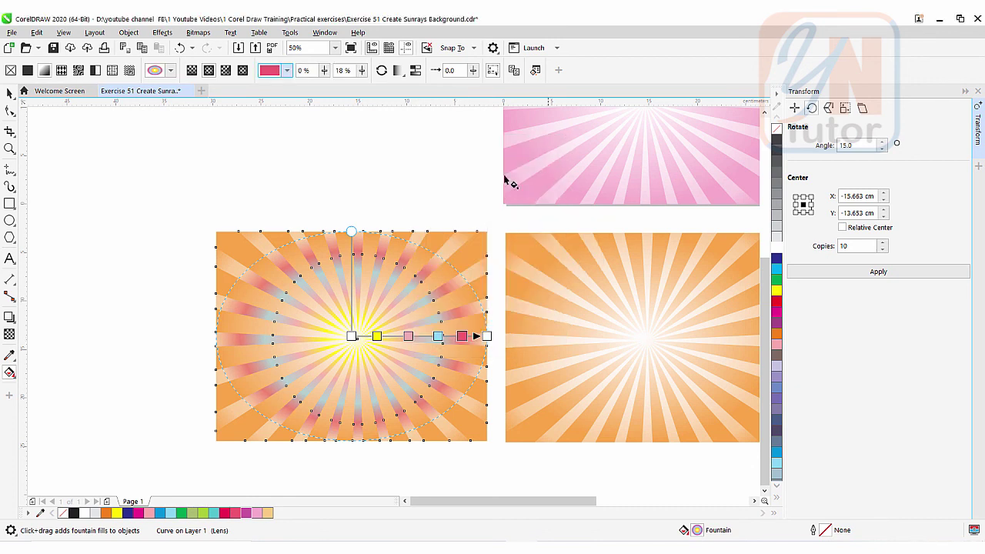
left_click(9, 94)
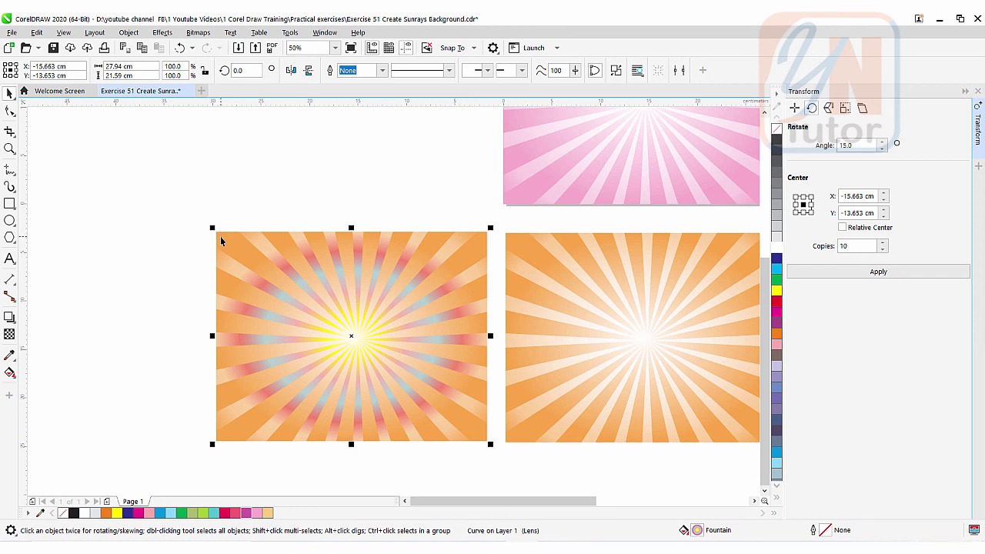
Step: Drop a pink swatch onto the background rectangle's outer gradient node, replacing orange
left_click(220, 239, "alt")
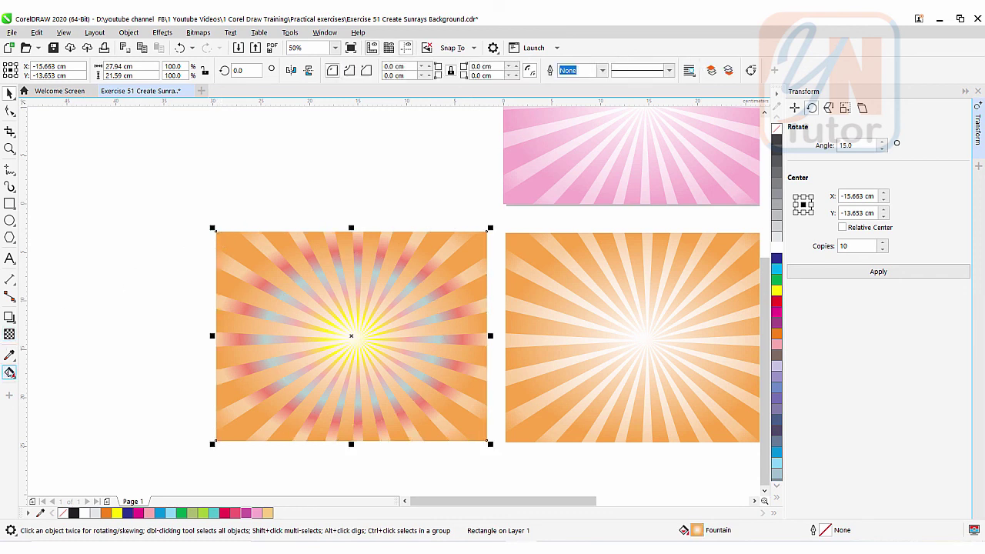
left_click(9, 372)
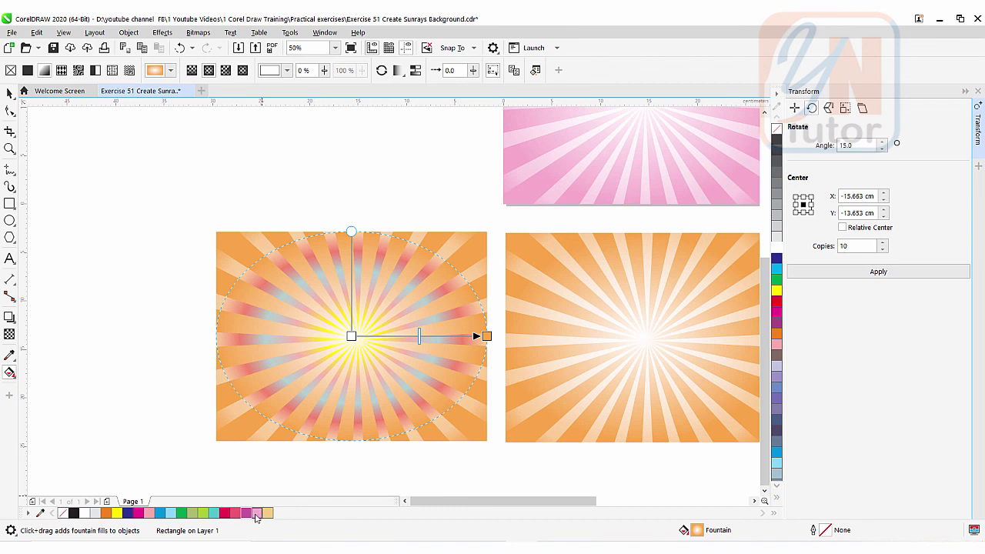
left_click_drag(257, 516, 488, 337)
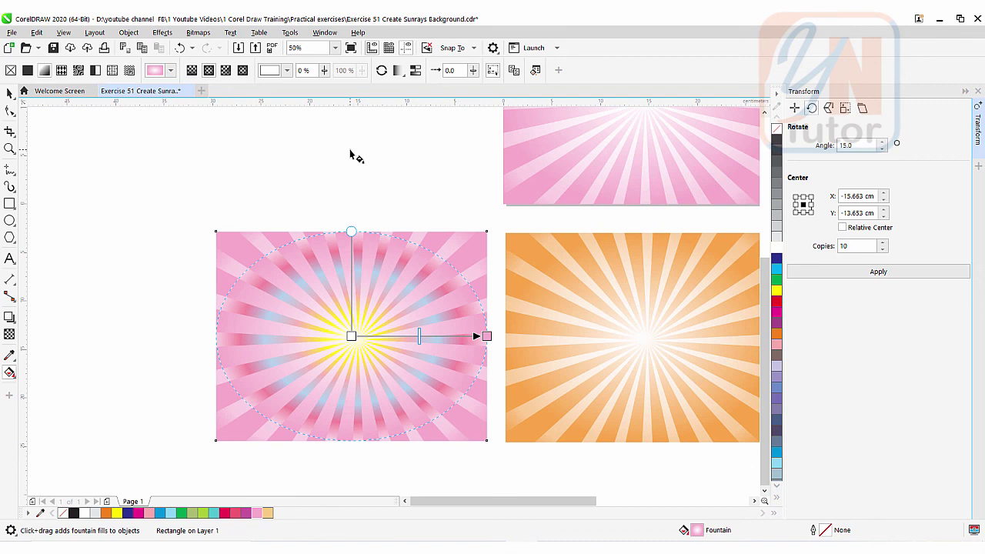
key("z")
key("shift+F2")
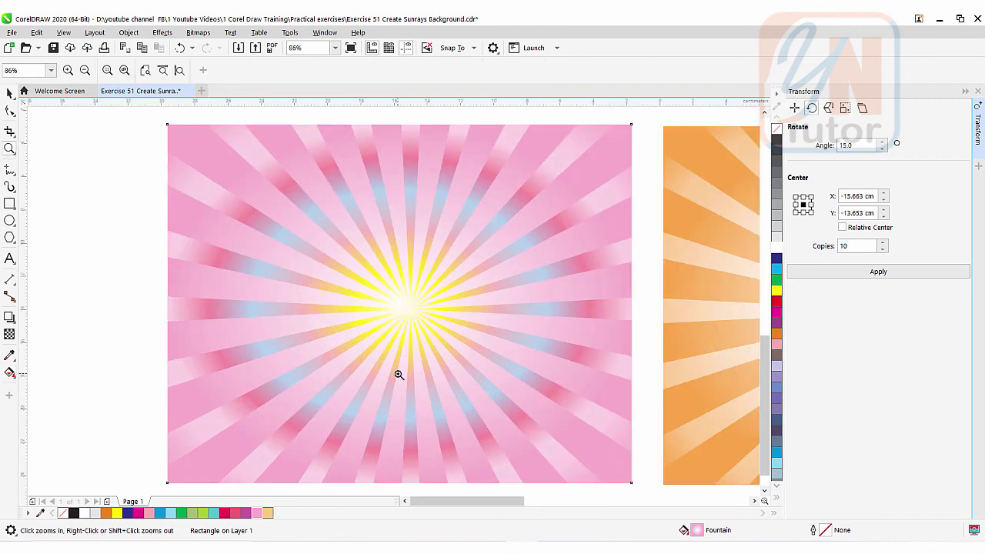